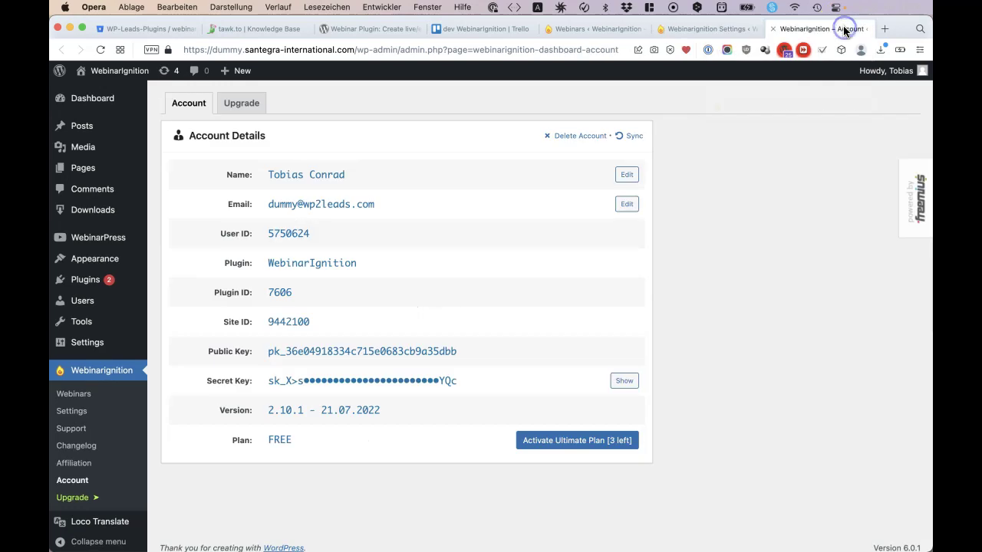
Step: Dismiss the licence activation notice in the WebinarIgnition settings and open the re WHsite webhook for editing
click(721, 28)
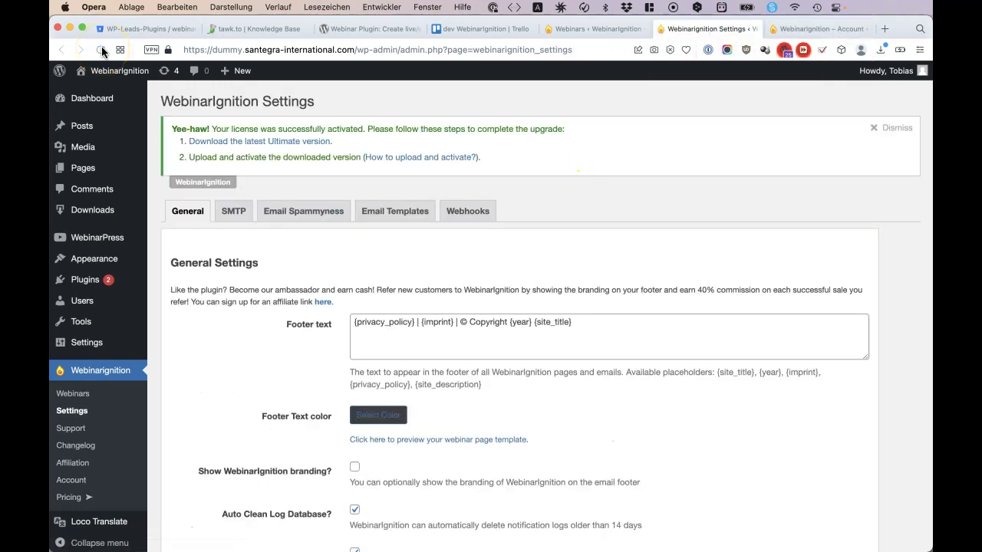
click(877, 128)
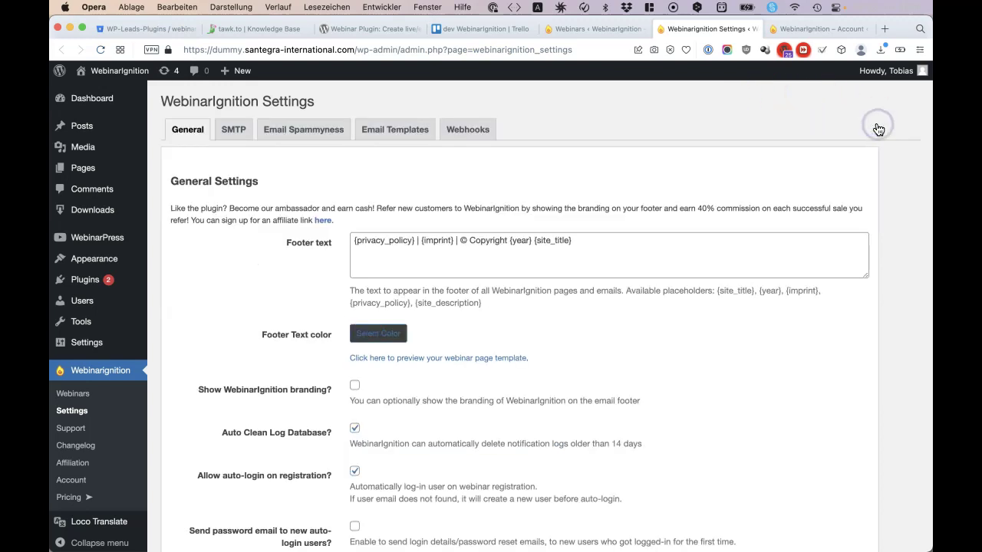
click(468, 129)
click(180, 246)
Step: Examine the webhook's trigger choices, webhook.site delivery URL and status choices
click(362, 248)
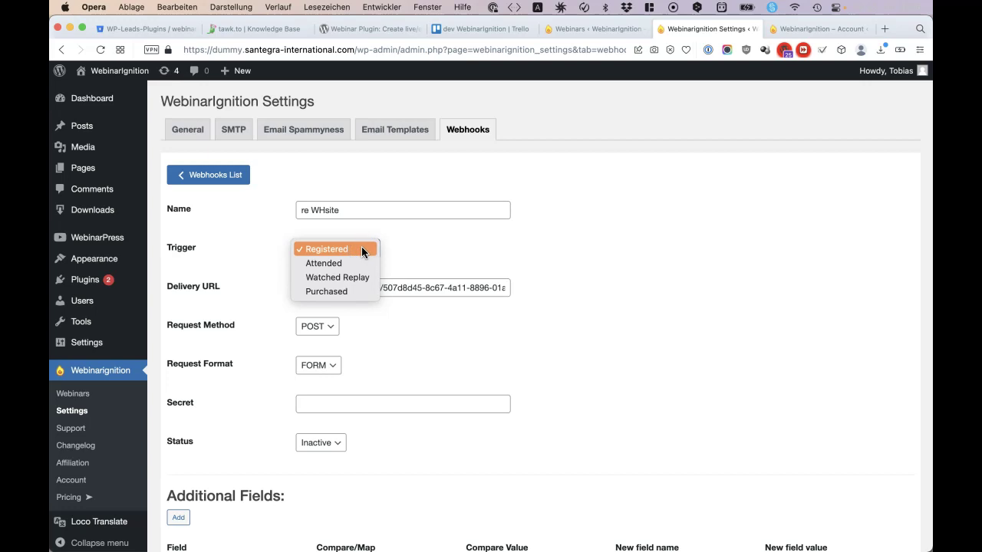
click(406, 231)
click(384, 290)
drag(381, 289, 371, 276)
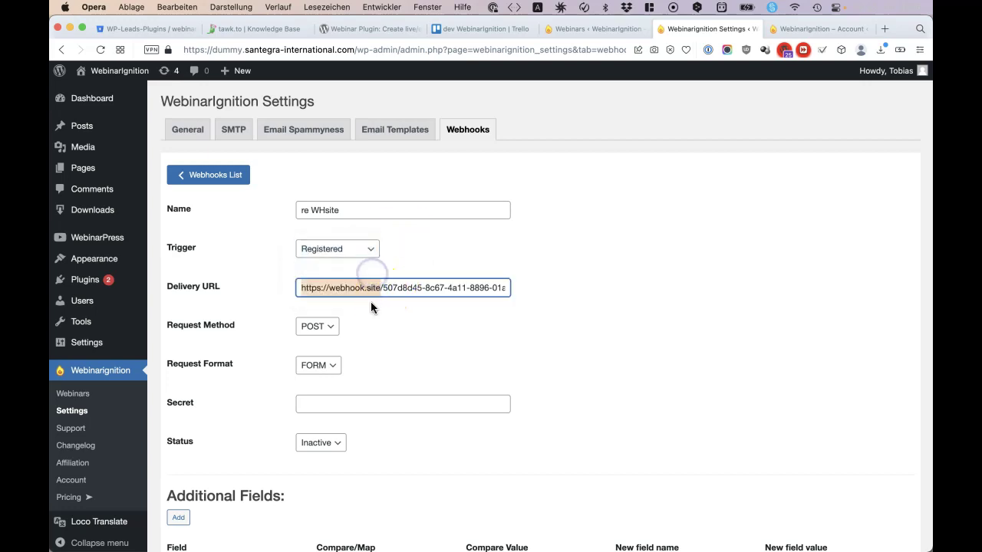
scroll(360, 303, down, 3)
click(320, 302)
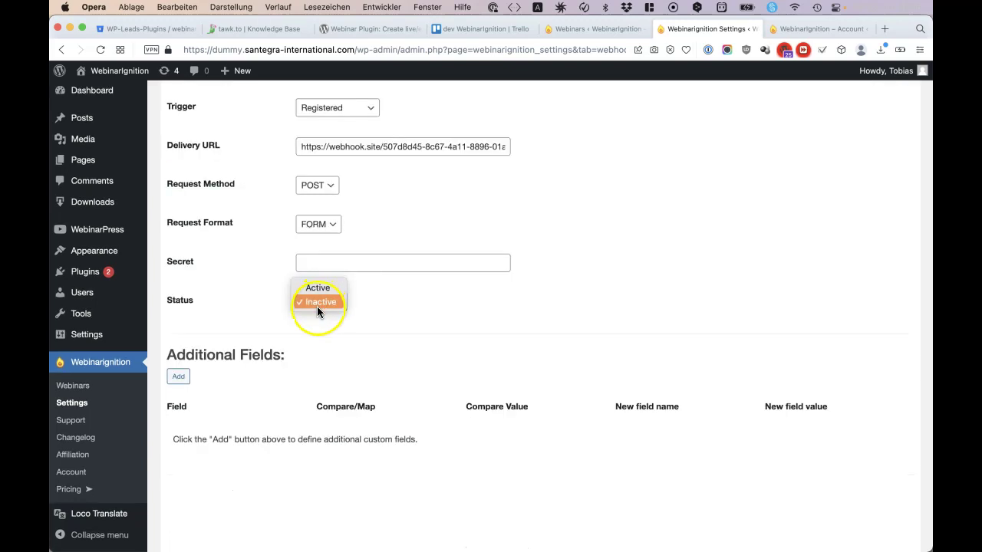
click(316, 305)
Step: Add an additional field row to the webhook and look through the fields it can map
click(178, 376)
scroll(181, 377, down, 3)
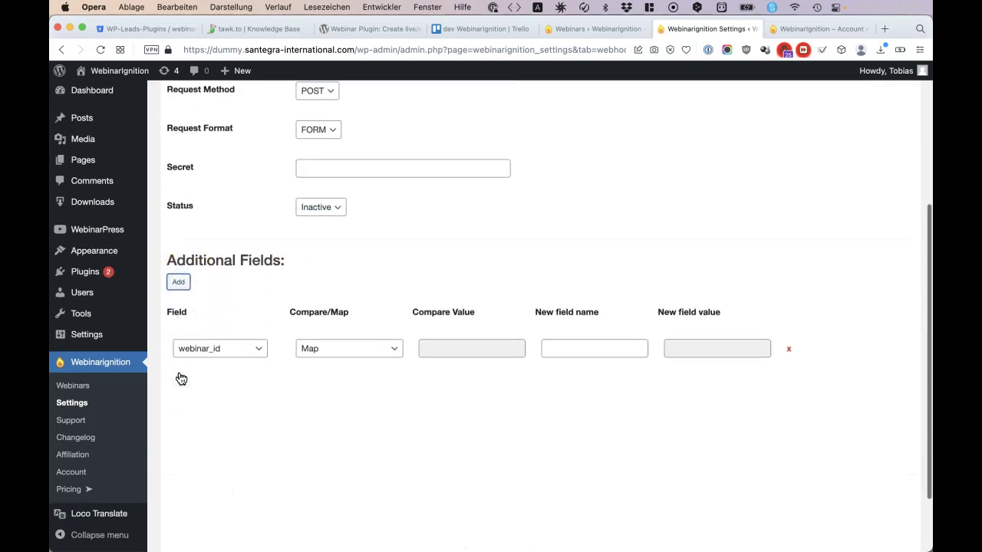
click(230, 328)
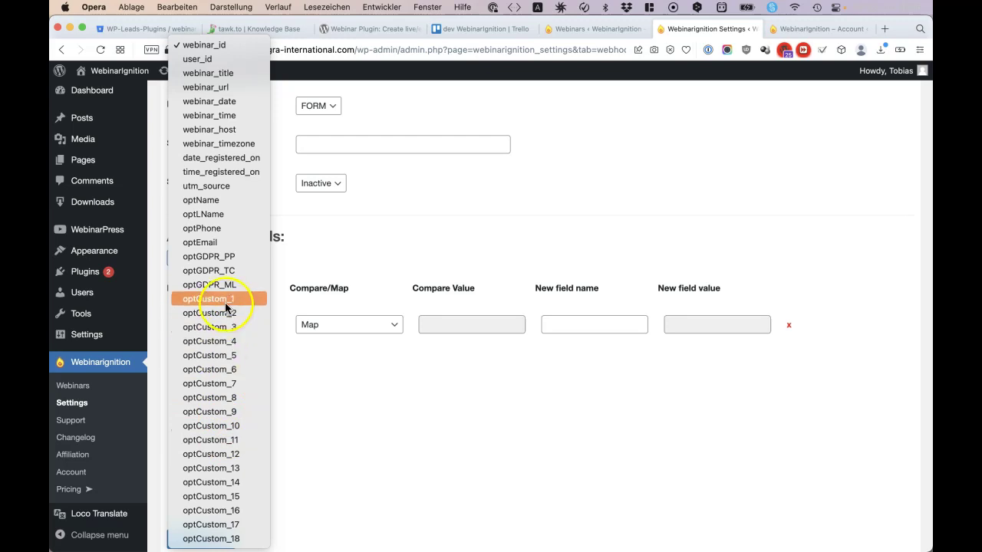
Step: In a webinar's Optin Form Creator / AR Integration section, add the Last Name field and a Custom Hidden Field to the form
click(351, 252)
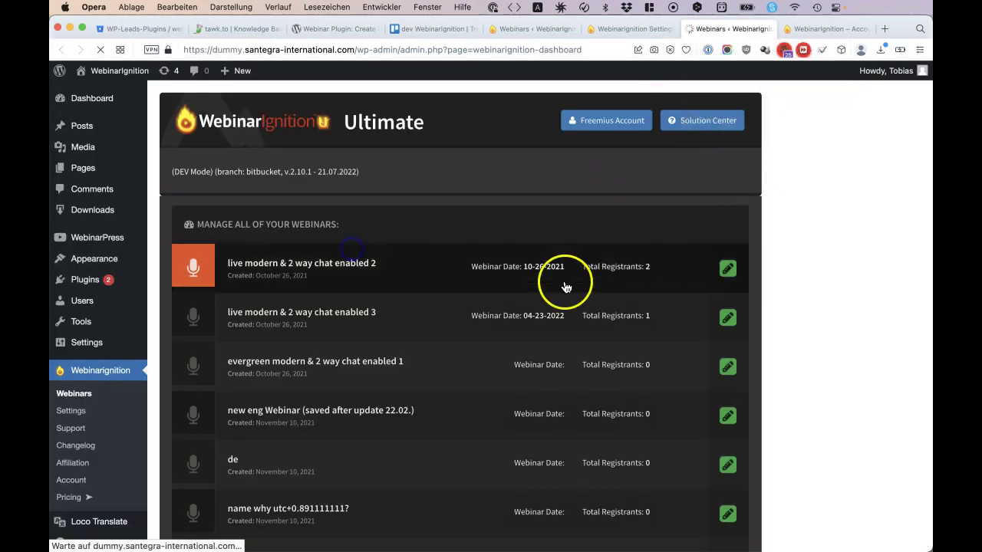
scroll(438, 450, down, 10)
scroll(438, 451, down, 5)
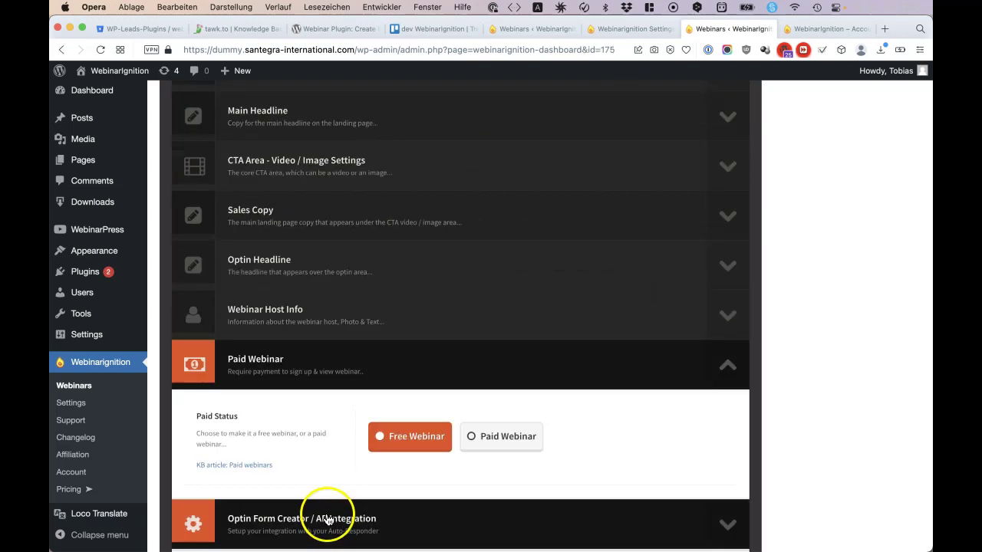
click(326, 520)
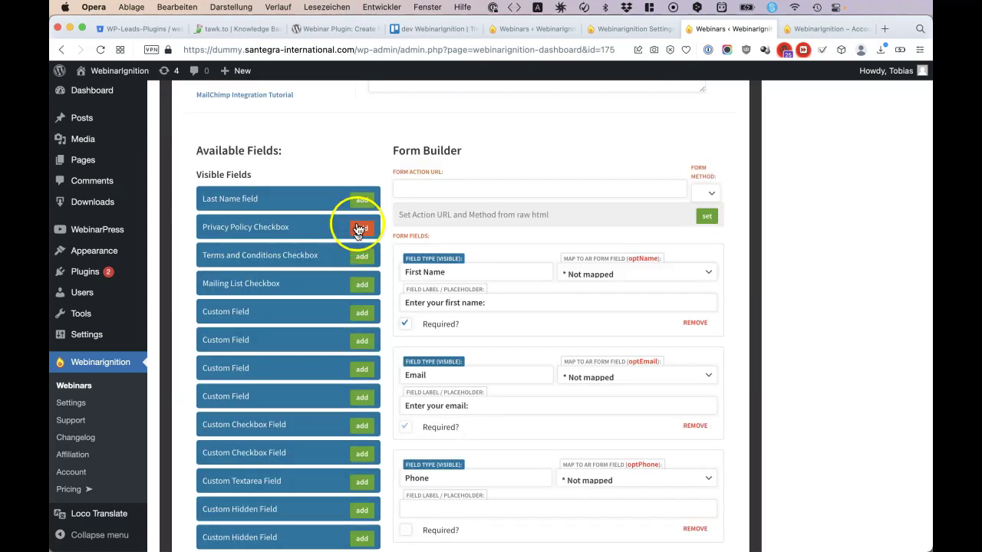
click(362, 200)
scroll(598, 323, down, 3)
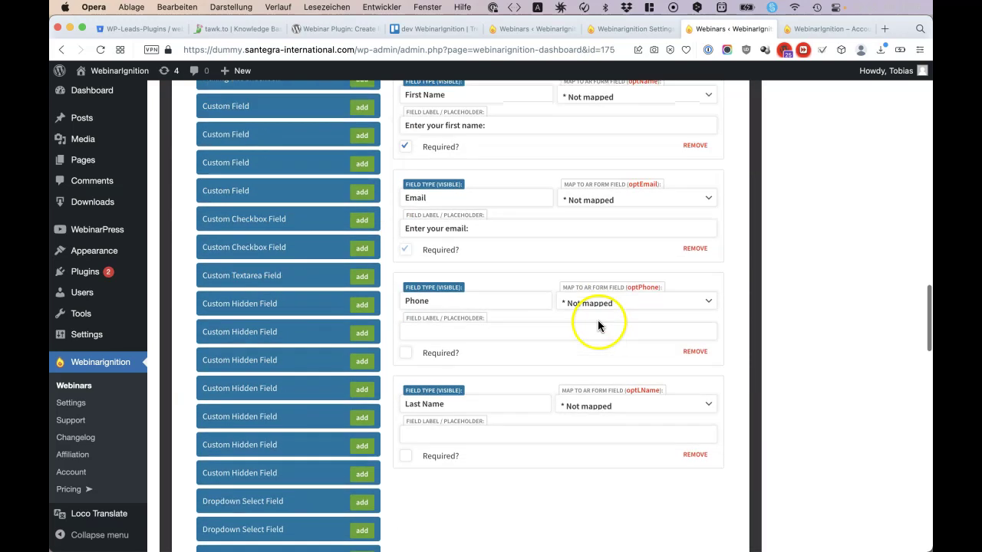
click(362, 347)
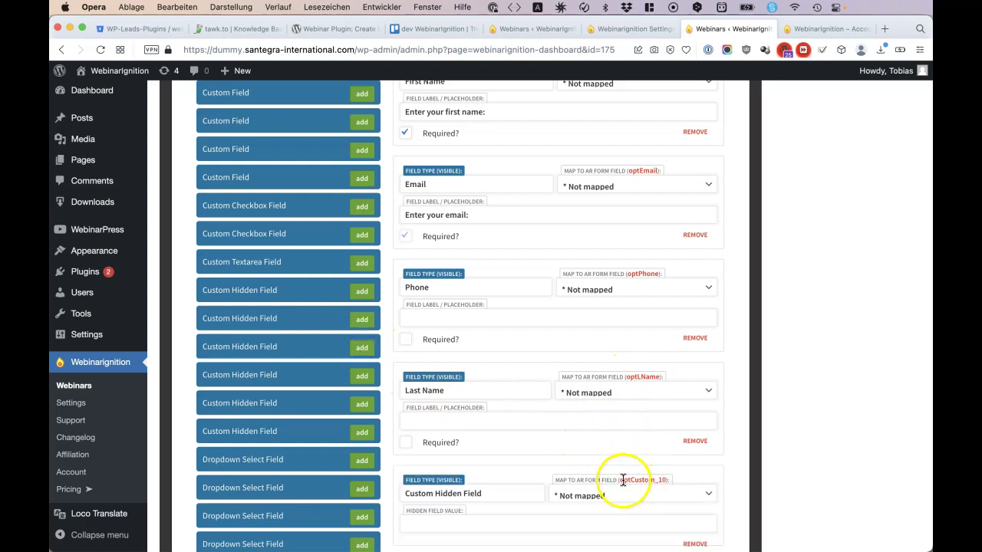
Step: Add all available Hidden Fields, from Webinar Title through UTM Source, to the webinar's opt-in form
click(629, 29)
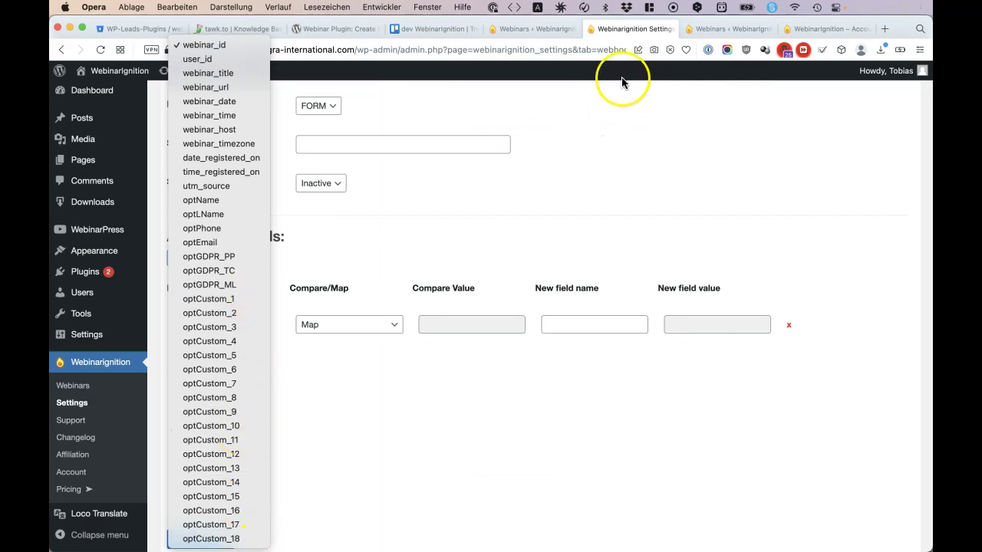
click(725, 29)
click(723, 29)
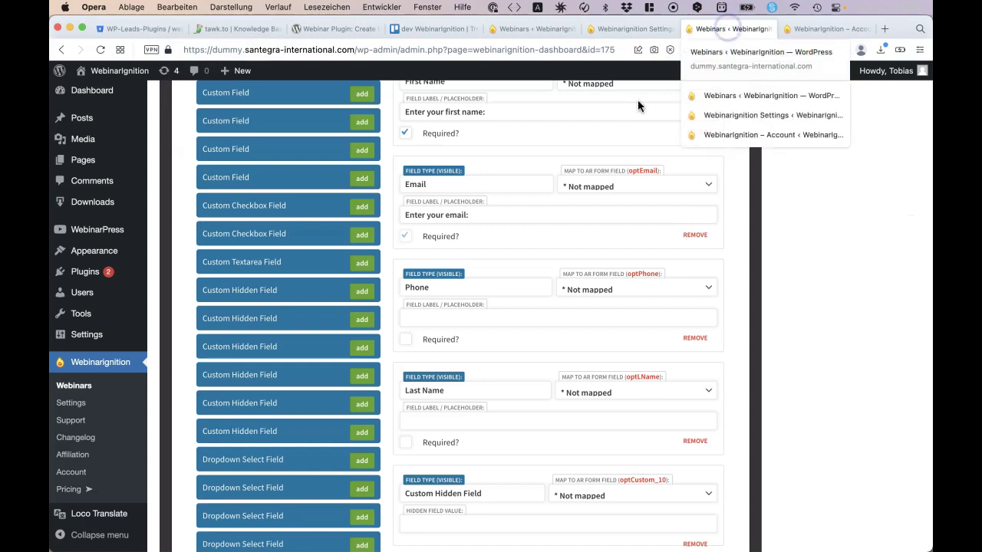
scroll(296, 372, down, 5)
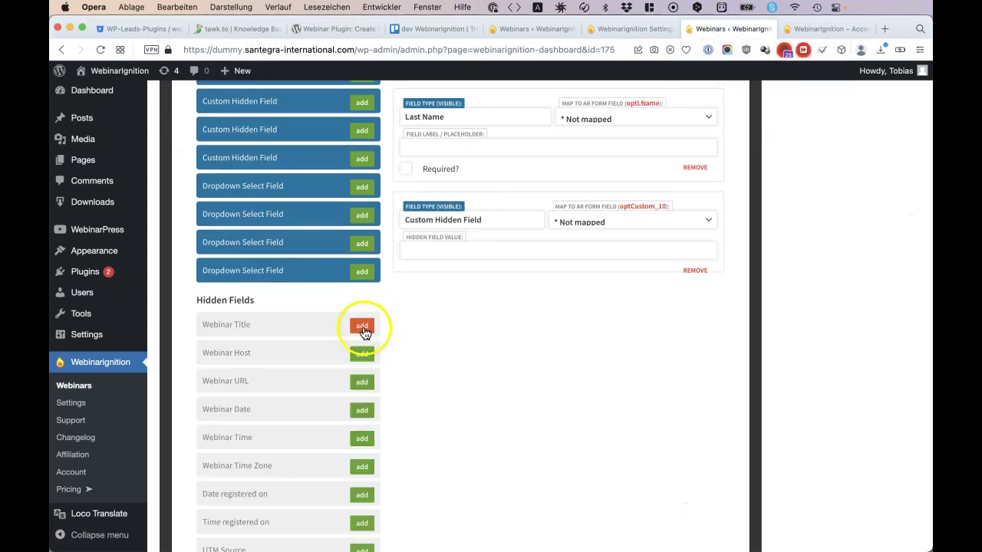
click(362, 327)
click(361, 353)
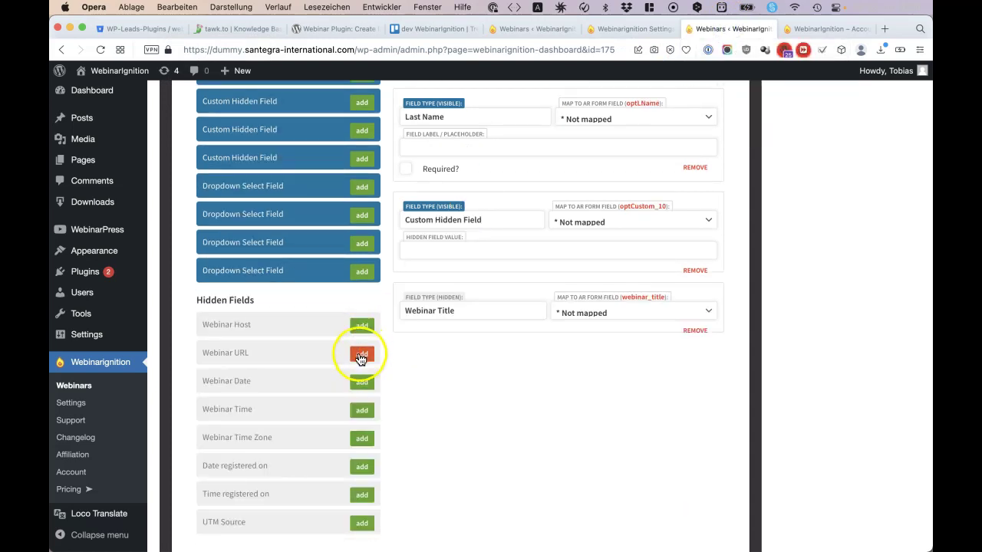
click(359, 388)
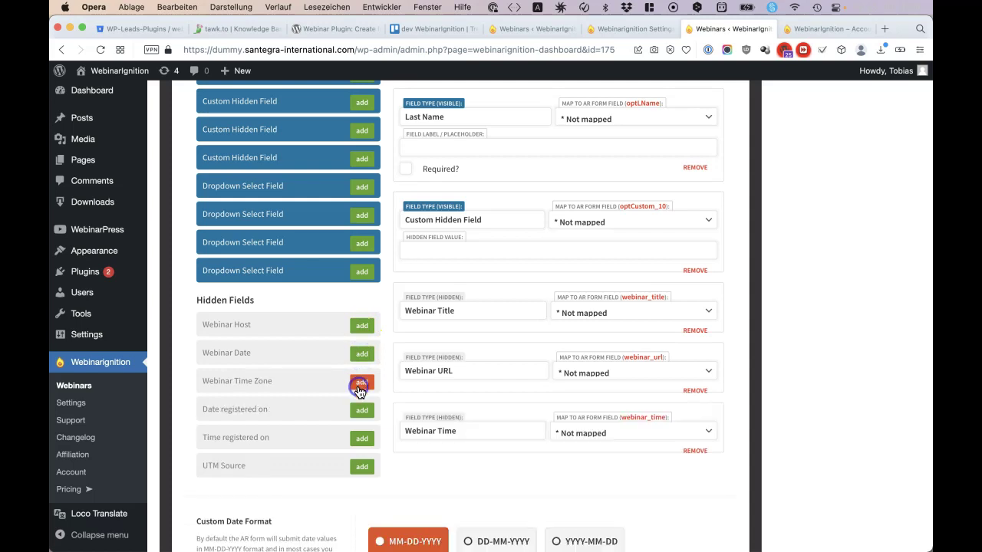
click(359, 384)
click(361, 410)
click(362, 326)
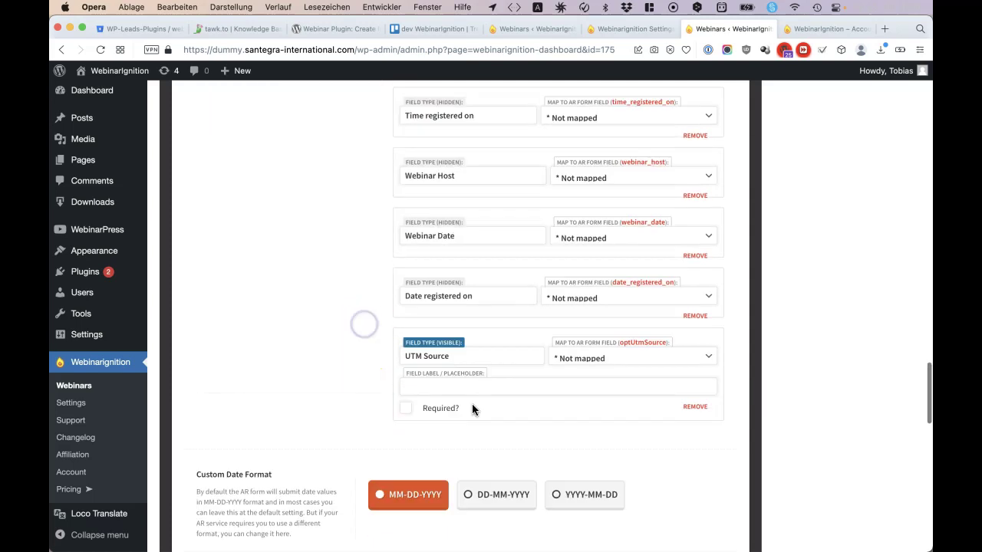
Step: Add all four Dropdown Select Fields to the webinar's opt-in form
scroll(671, 194, up, 10)
click(361, 398)
click(362, 398)
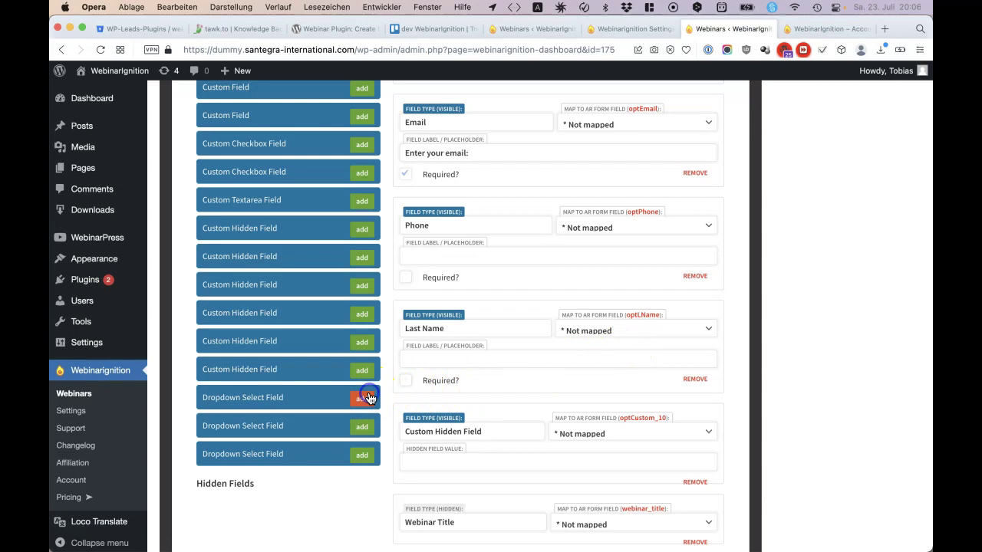
click(361, 399)
click(362, 398)
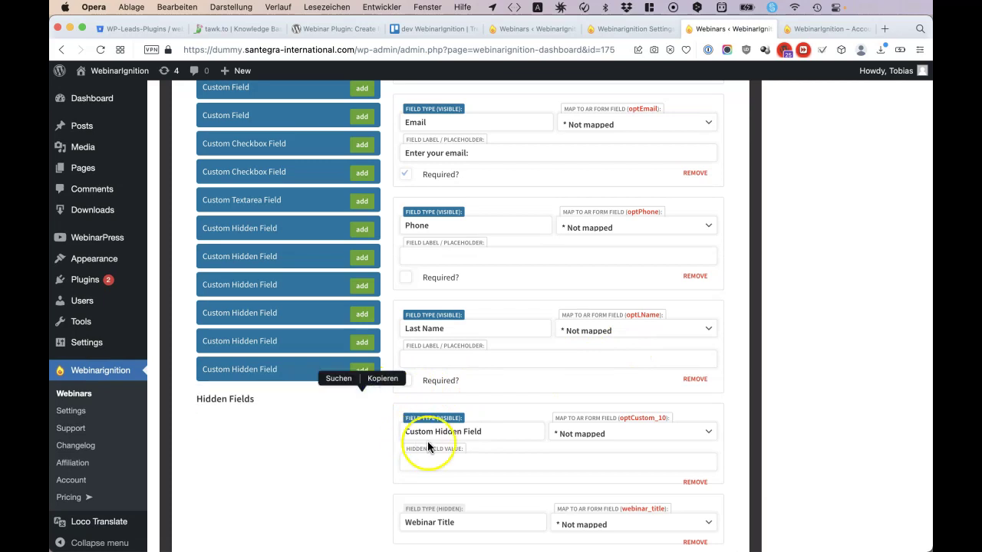
scroll(429, 438, down, 10)
scroll(659, 224, up, 11)
scroll(659, 223, up, 20)
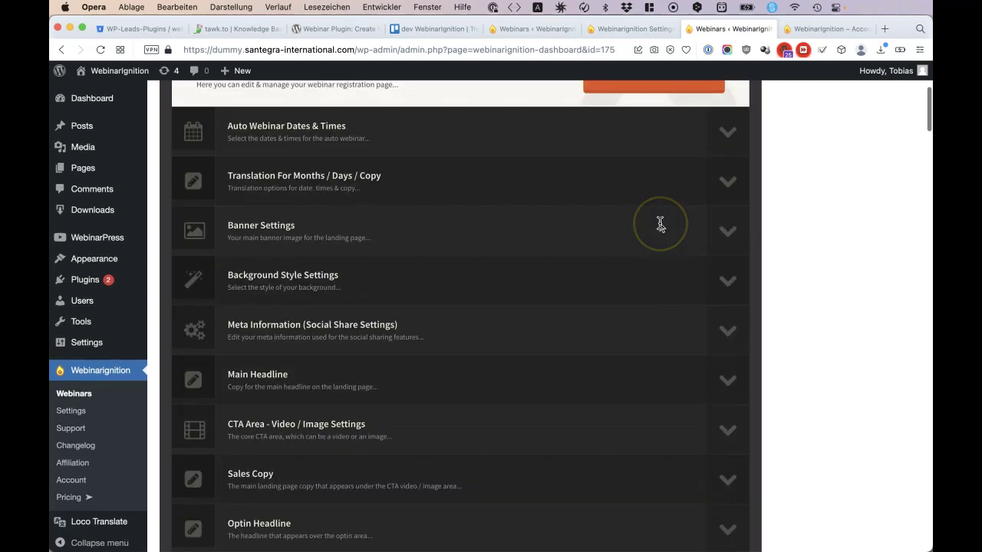
Step: Save the webhook with its additional field row and look through the fields that row can map
click(629, 28)
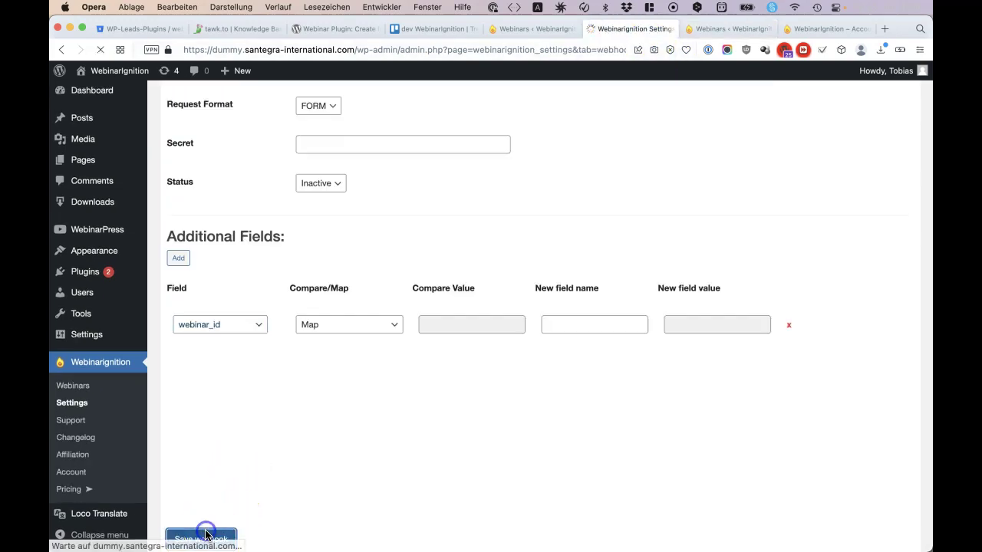
scroll(222, 345, down, 2)
click(228, 265)
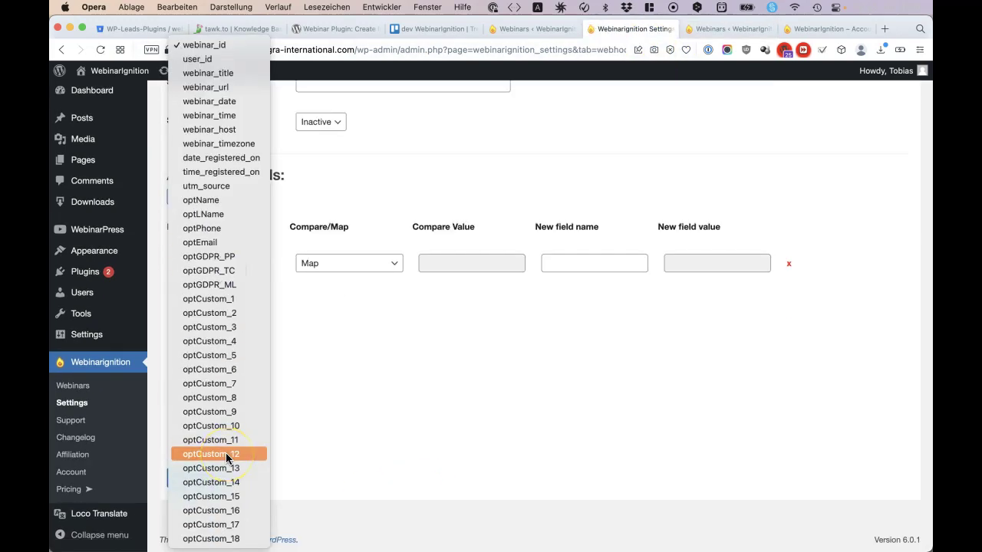
click(239, 254)
click(241, 258)
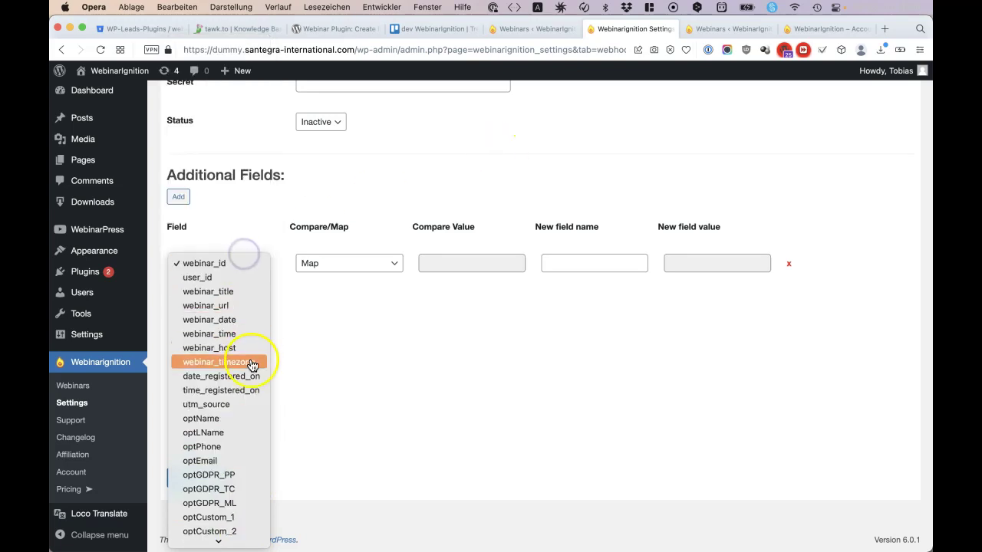
click(751, 29)
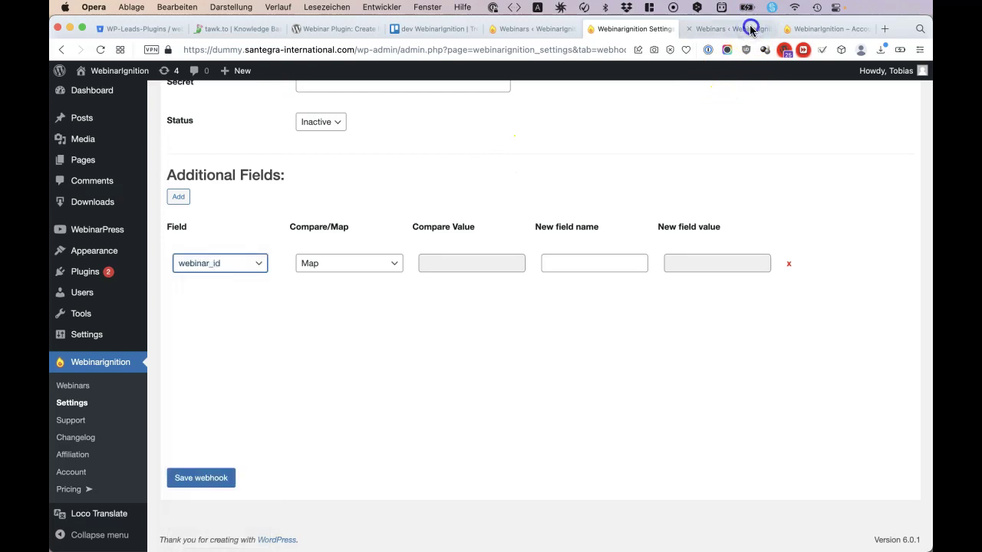
click(752, 29)
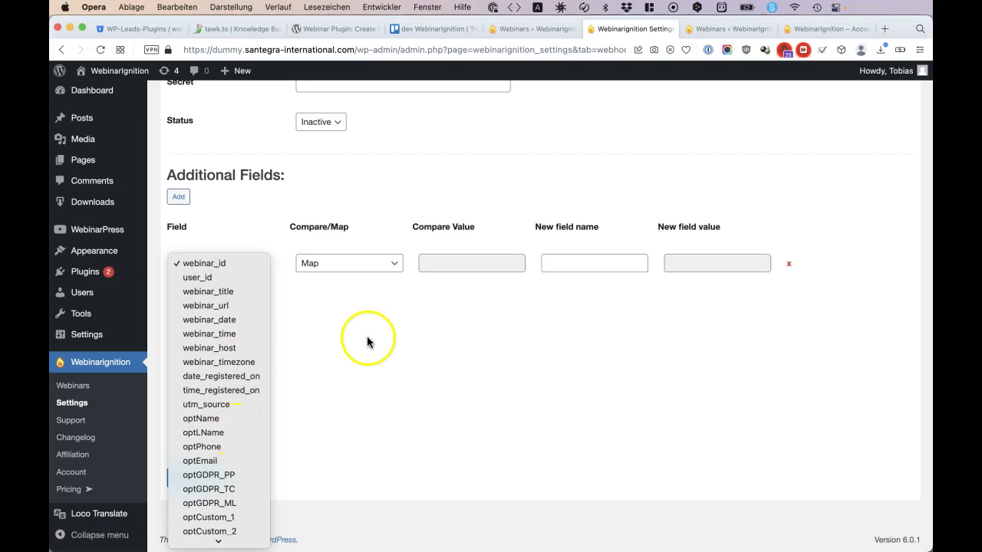
Step: Examine the full webhook.site delivery URL of the re WHsite webhook
click(392, 206)
scroll(395, 197, up, 5)
drag(383, 170, 537, 169)
click(386, 170)
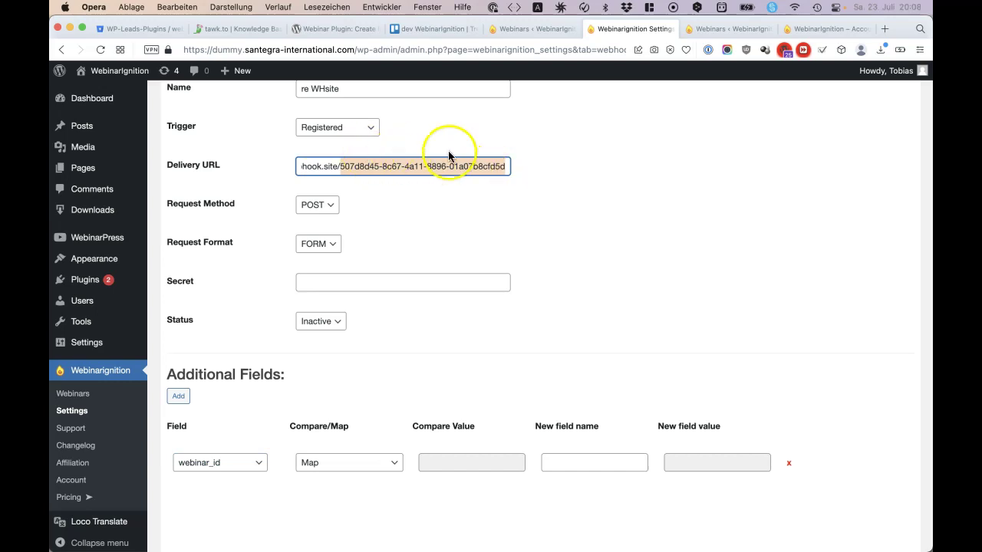
scroll(410, 173, up, 3)
click(246, 268)
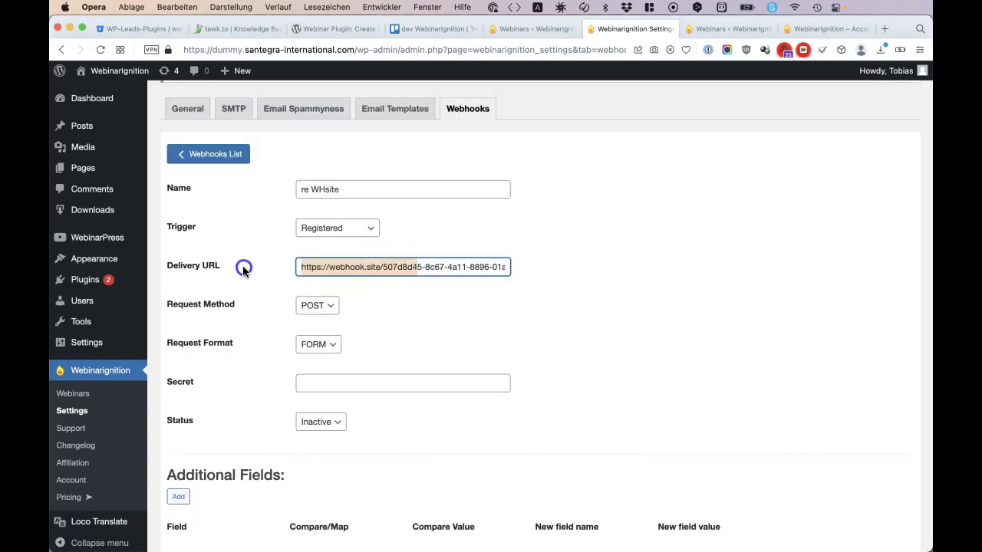
click(363, 326)
scroll(363, 326, down, 5)
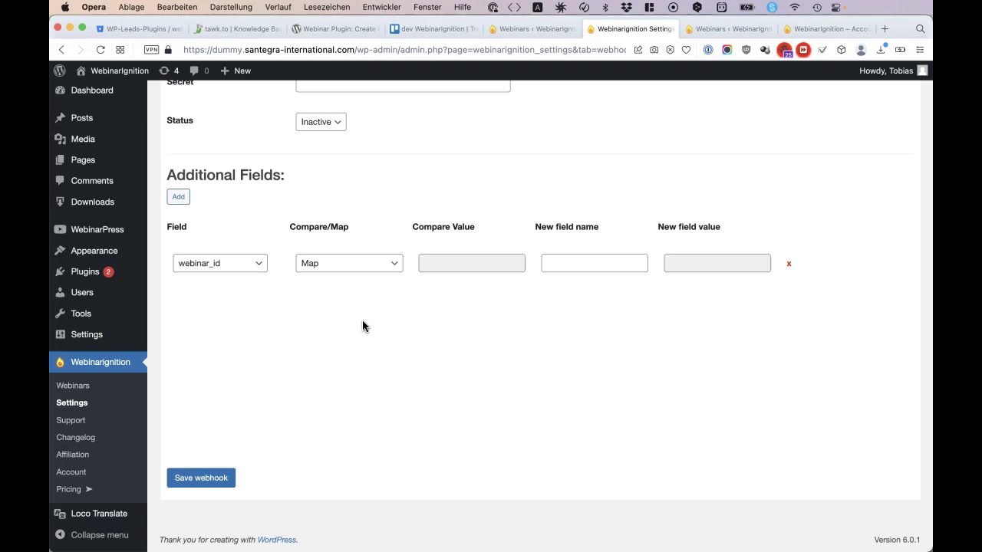
Step: Map the webinar_title field to a new field named W-title in the webhook's additional field row
click(253, 265)
click(241, 290)
click(397, 267)
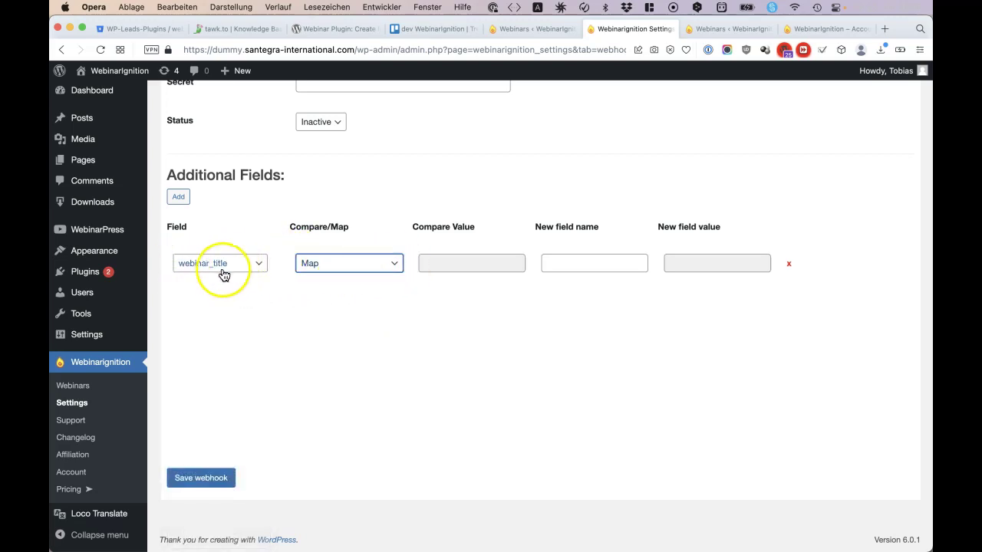
click(597, 261)
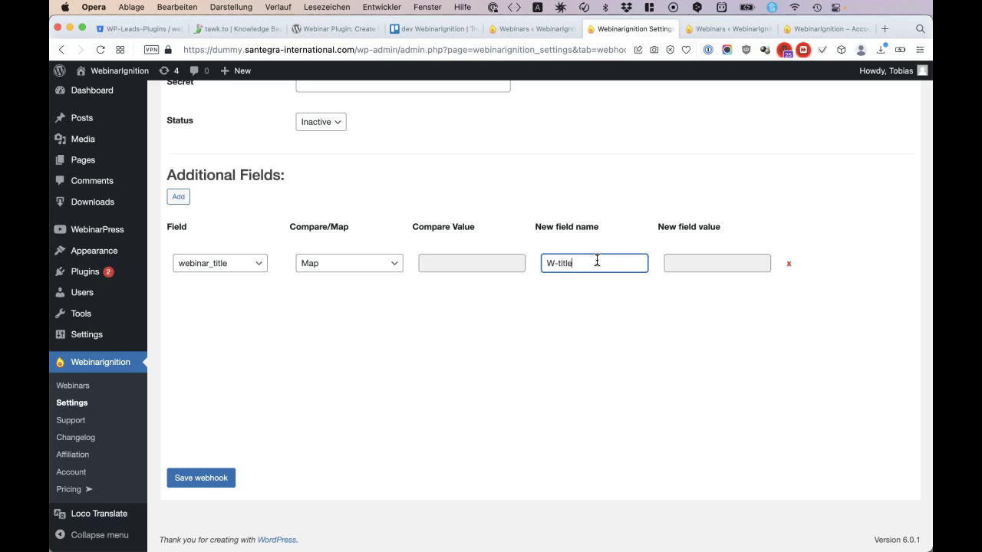
click(597, 302)
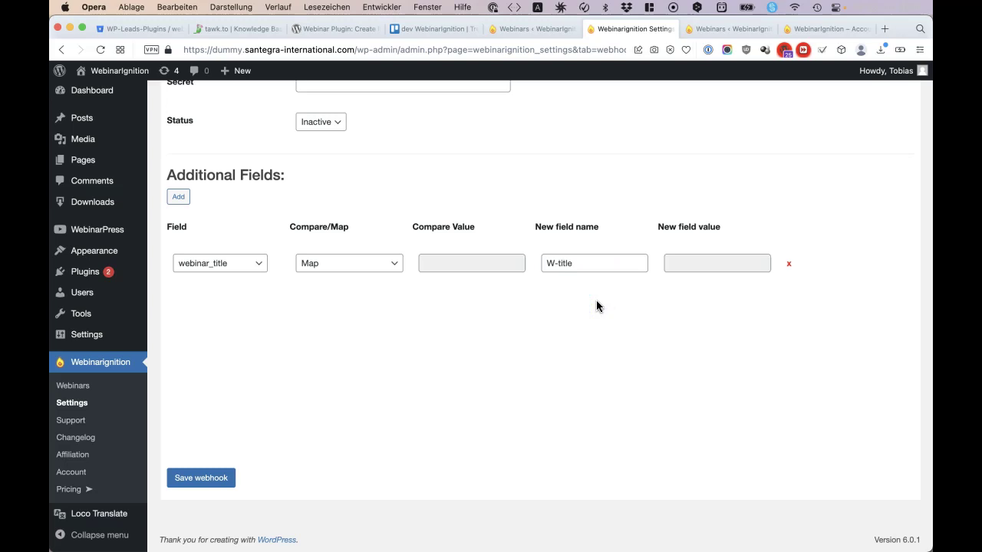
drag(588, 266, 587, 225)
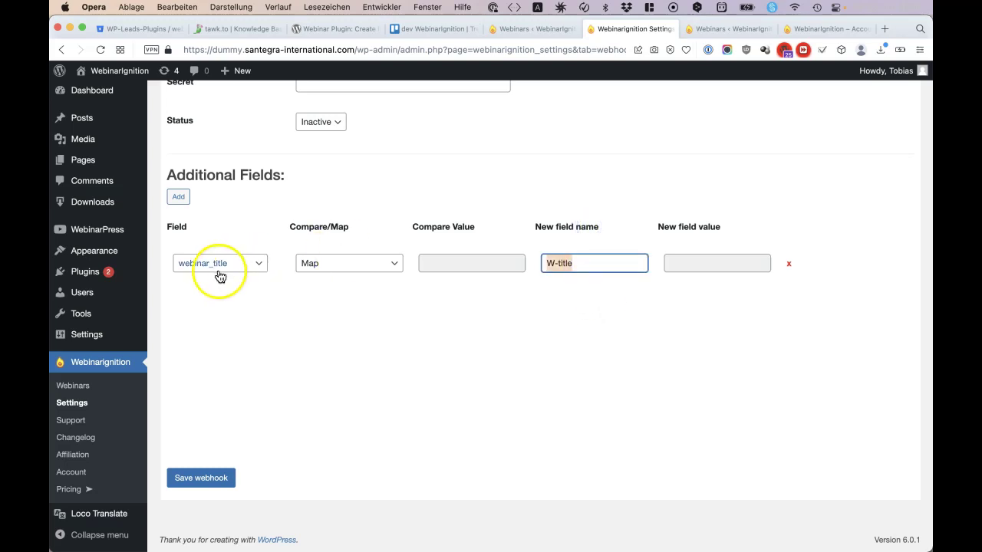
Step: Add a second additional field row that maps optEmail to a new field named email
click(178, 196)
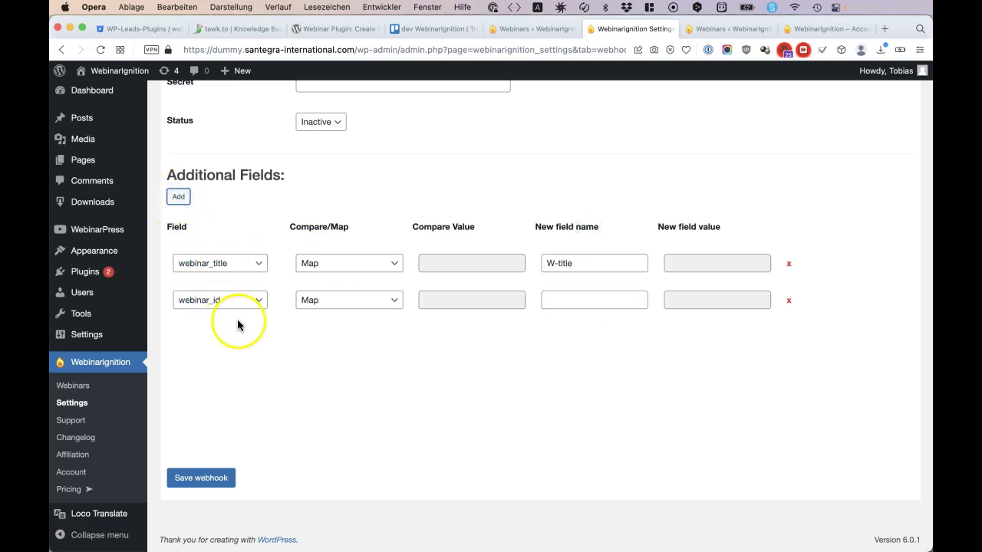
click(238, 301)
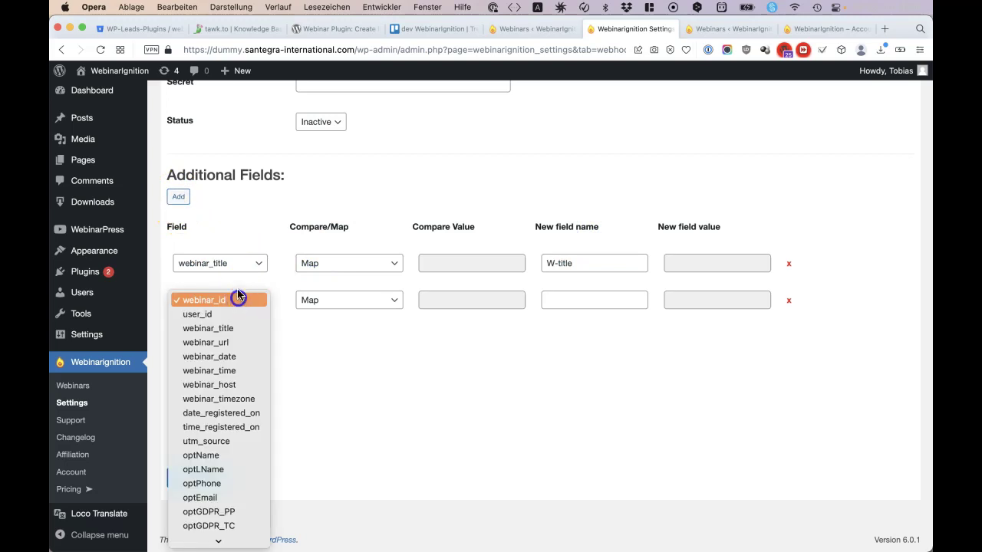
click(238, 263)
click(300, 235)
click(234, 306)
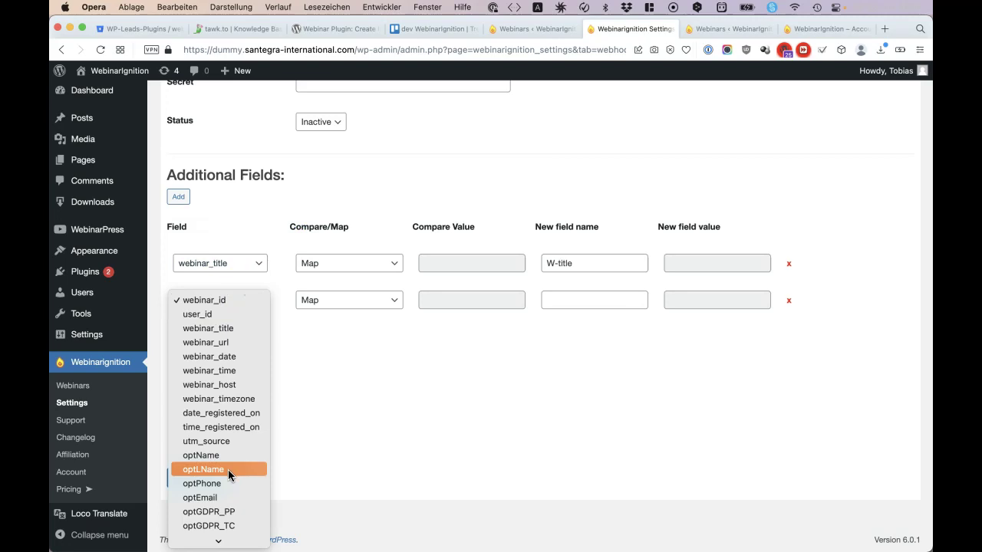
click(222, 497)
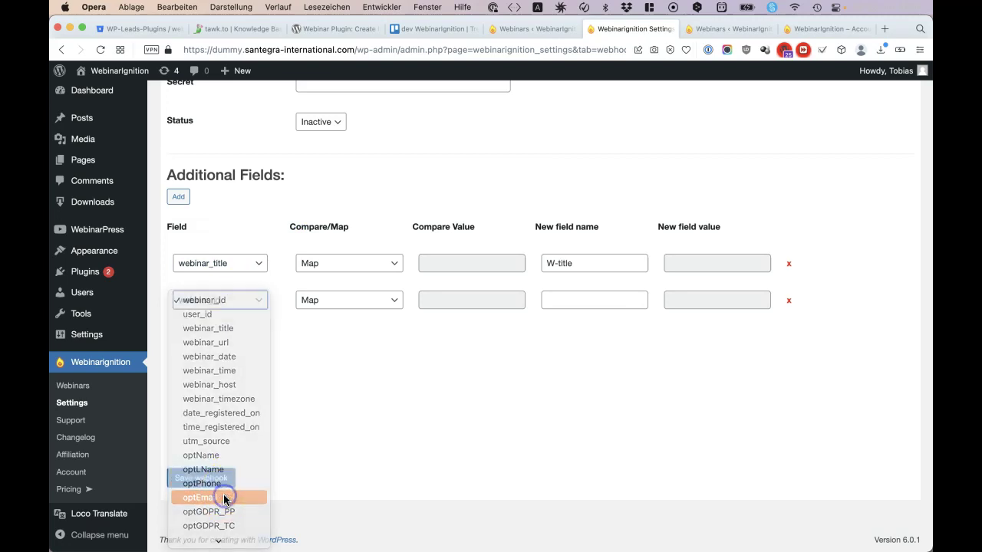
click(343, 302)
click(342, 300)
click(552, 306)
text(email)
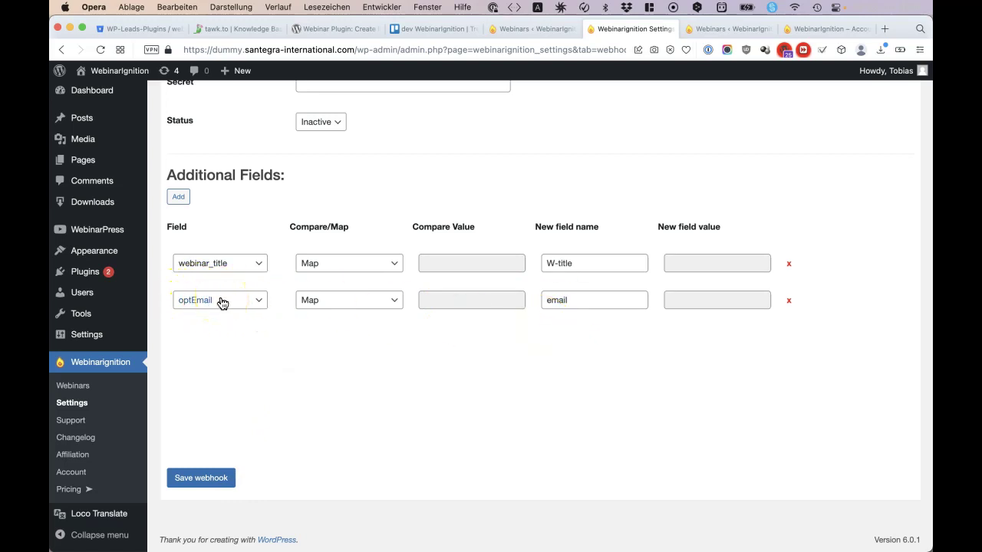
click(595, 296)
click(540, 337)
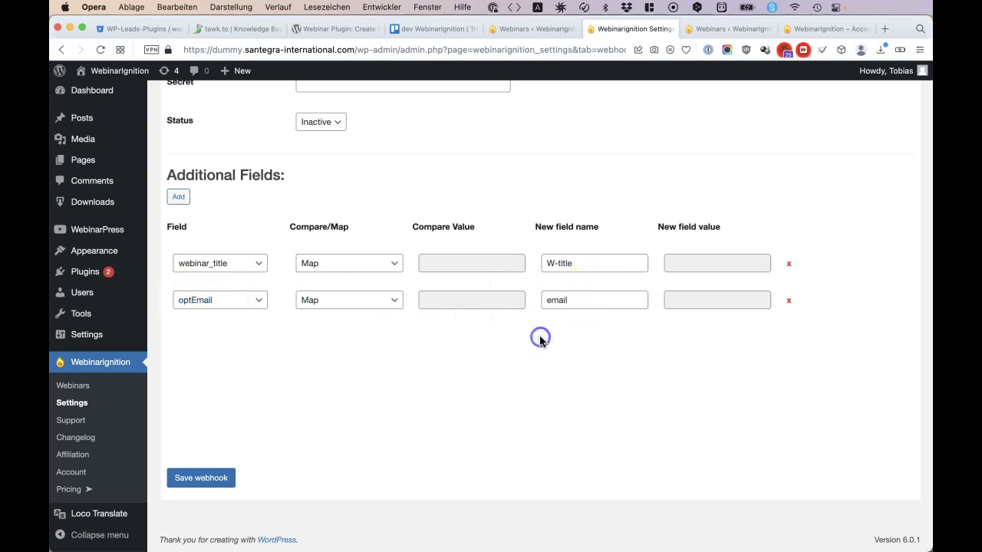
Step: Review the webhook's mapped rows and the field and comparison options available for the optEmail row
scroll(540, 342, up, 4)
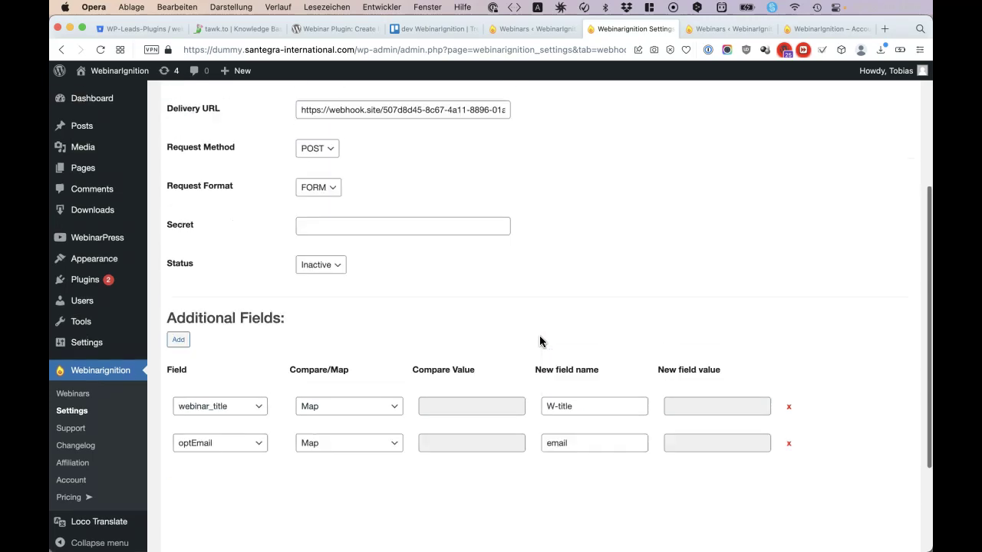
scroll(539, 342, down, 2)
click(583, 333)
double_click(582, 333)
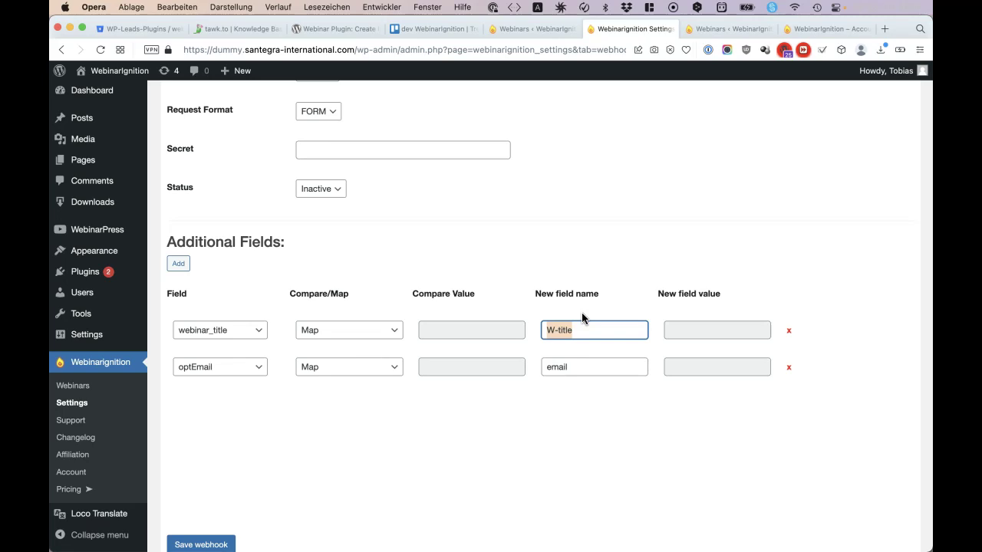
click(243, 373)
click(307, 395)
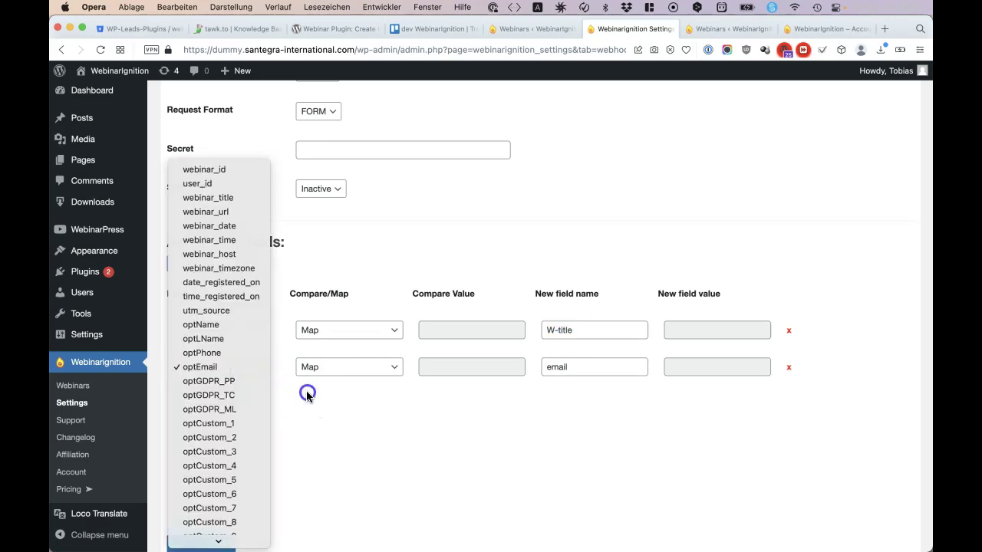
click(318, 375)
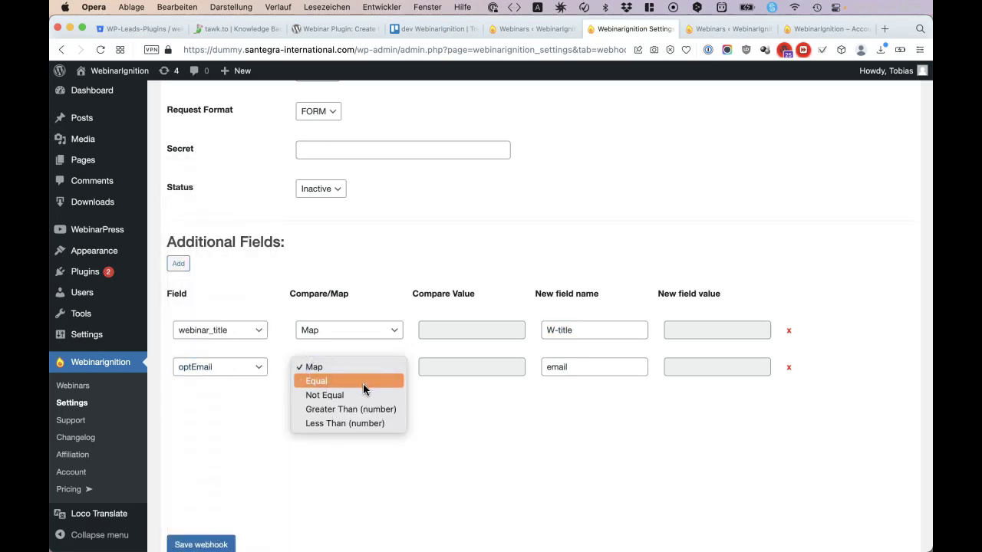
click(215, 404)
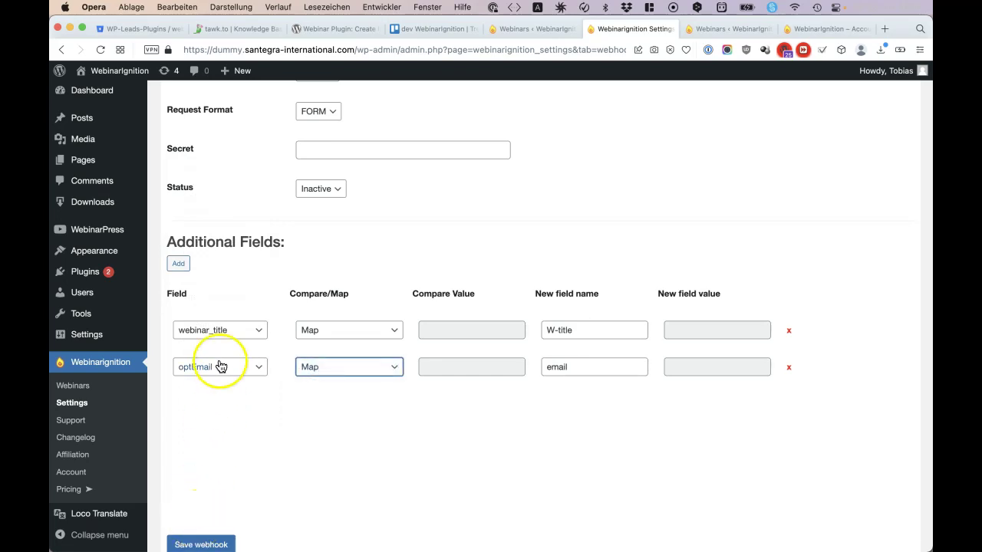
Step: Add a third row that compares webinar_id using Equal and name its new field tags
click(178, 263)
click(230, 404)
click(231, 402)
click(314, 404)
click(314, 416)
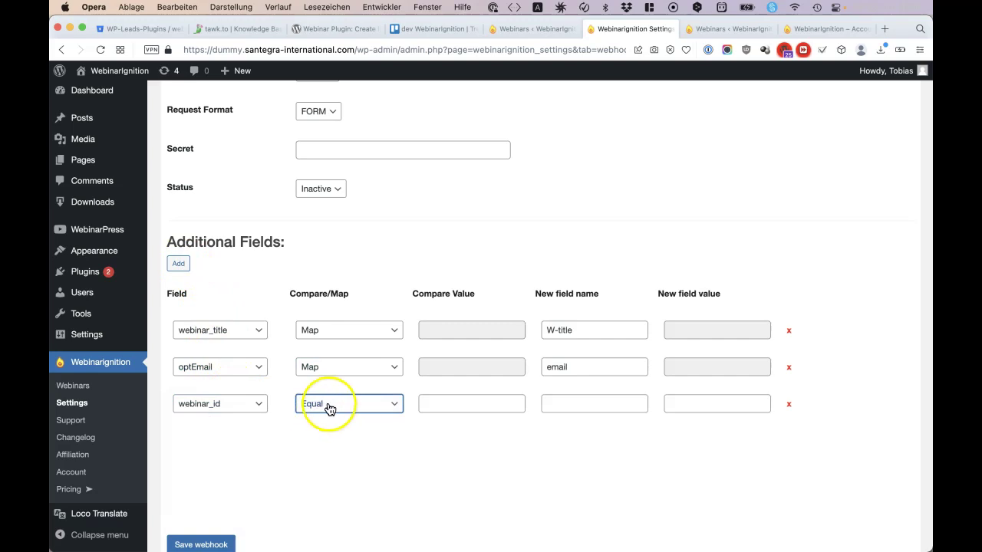
click(561, 407)
text(tags)
Step: Set the tags row's new field value to [4] and its compare value to 1
click(703, 407)
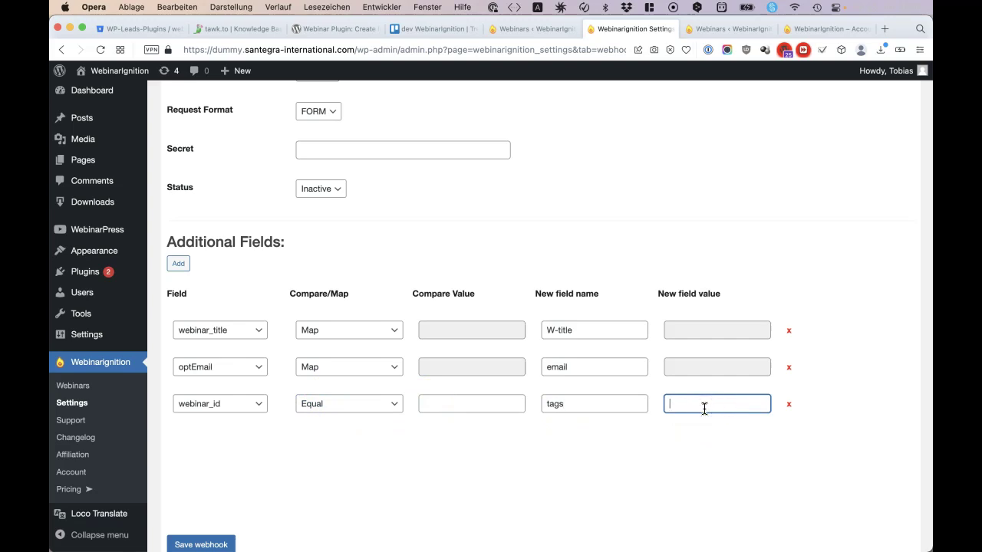
text({{)
click(757, 409)
text(])
click(440, 395)
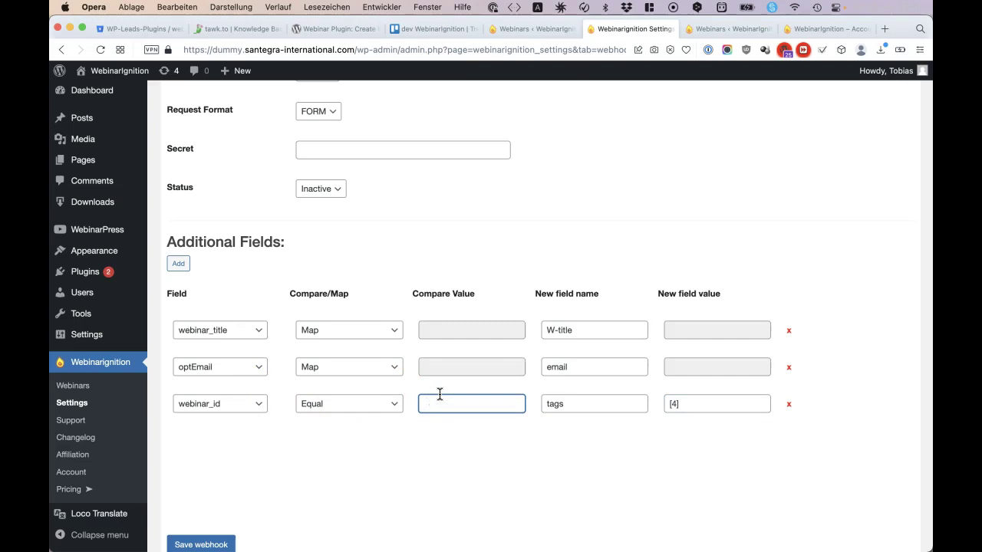
click(670, 402)
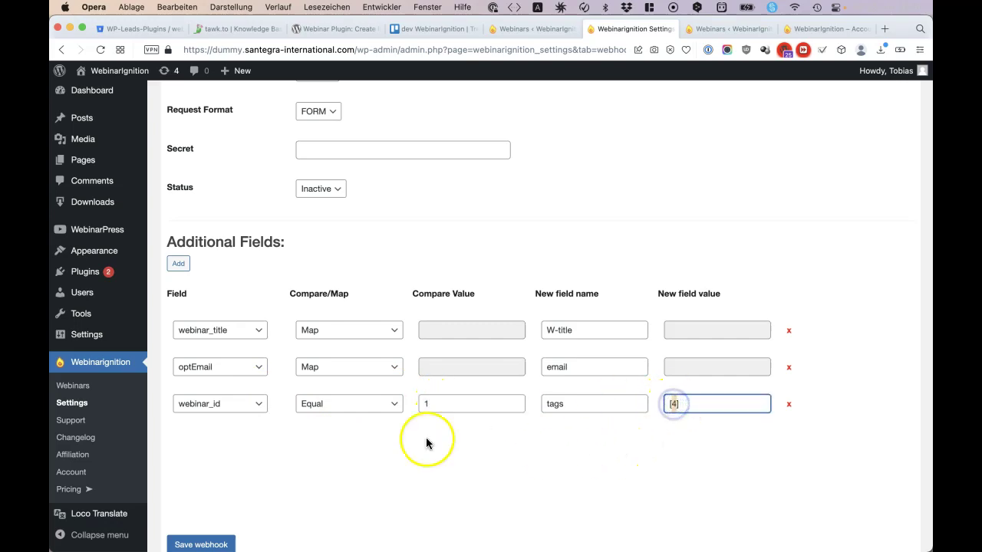
Step: Add a fourth row that sets a new field named lists to [2] when webinar_id equals 1
click(179, 264)
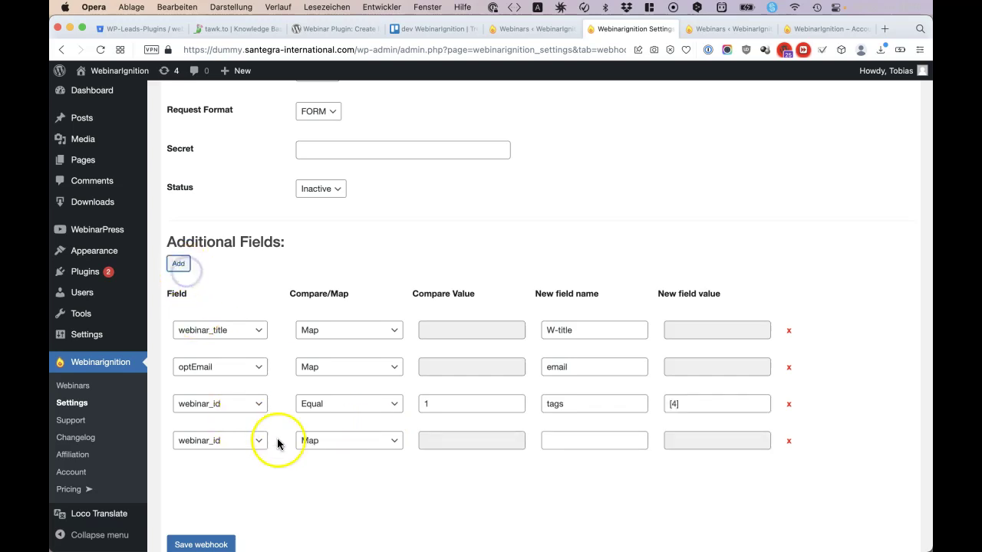
click(335, 443)
click(335, 450)
text(lists)
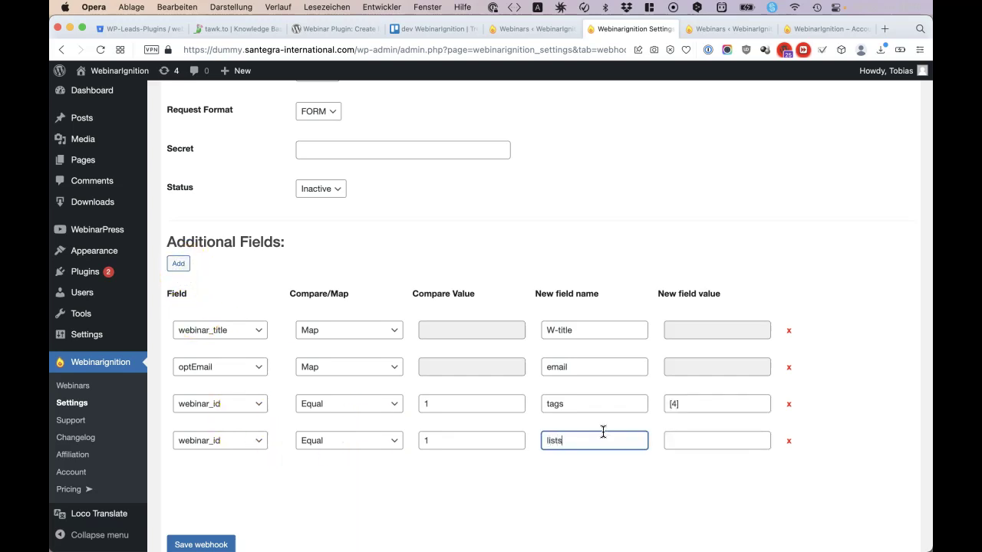
click(689, 435)
text(2)
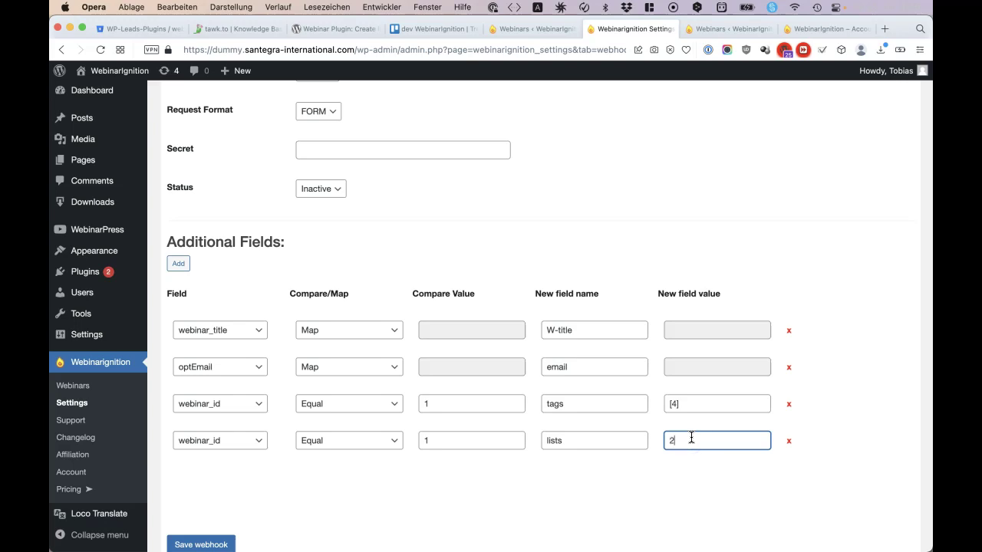
text([2)
click(685, 443)
click(627, 471)
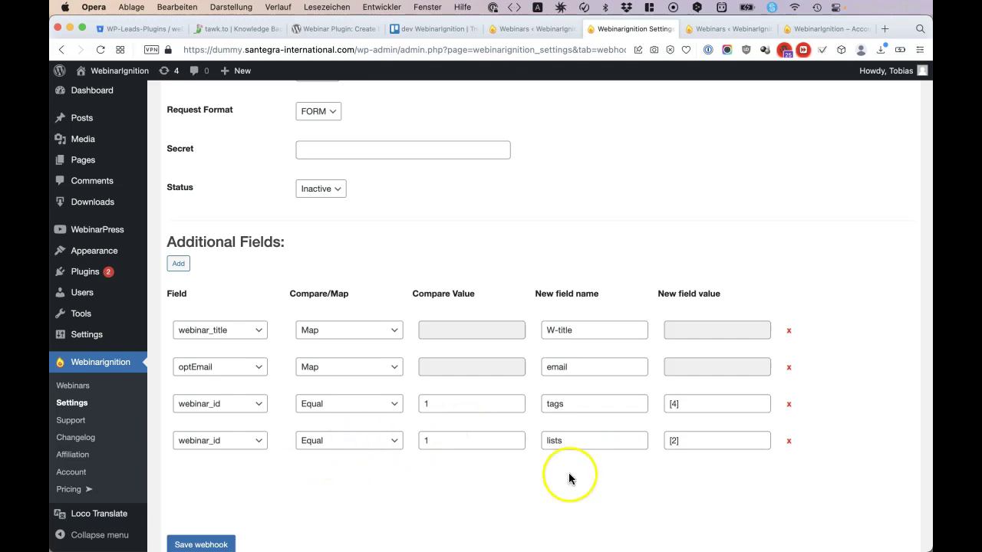
double_click(573, 443)
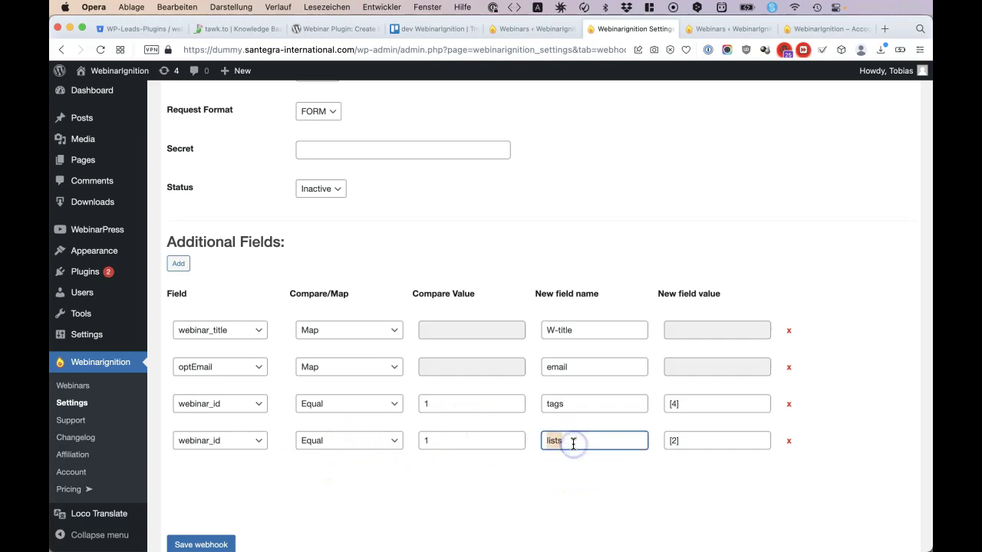
click(743, 439)
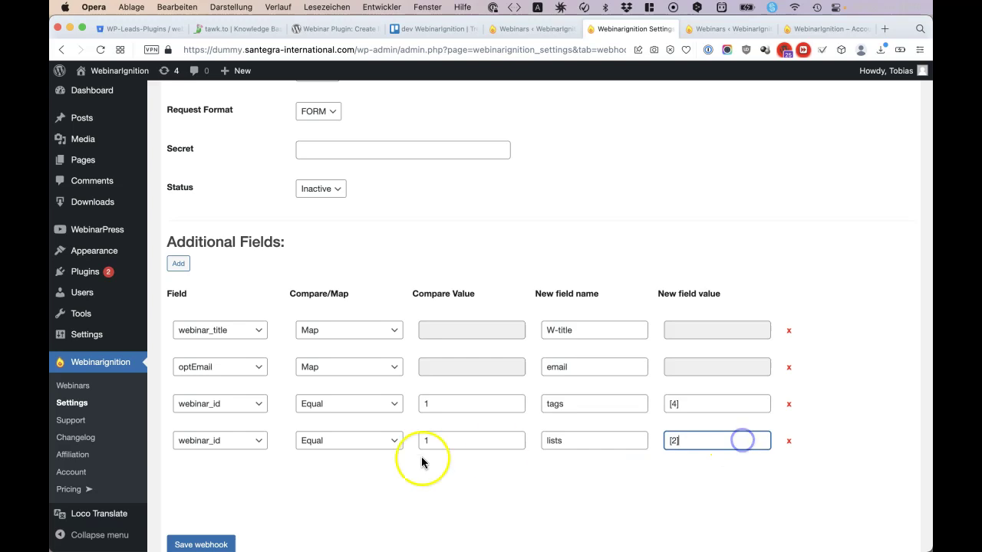
Step: Add a fifth additional field row and extend the tags row's new field value to [4,3]
click(180, 265)
click(675, 404)
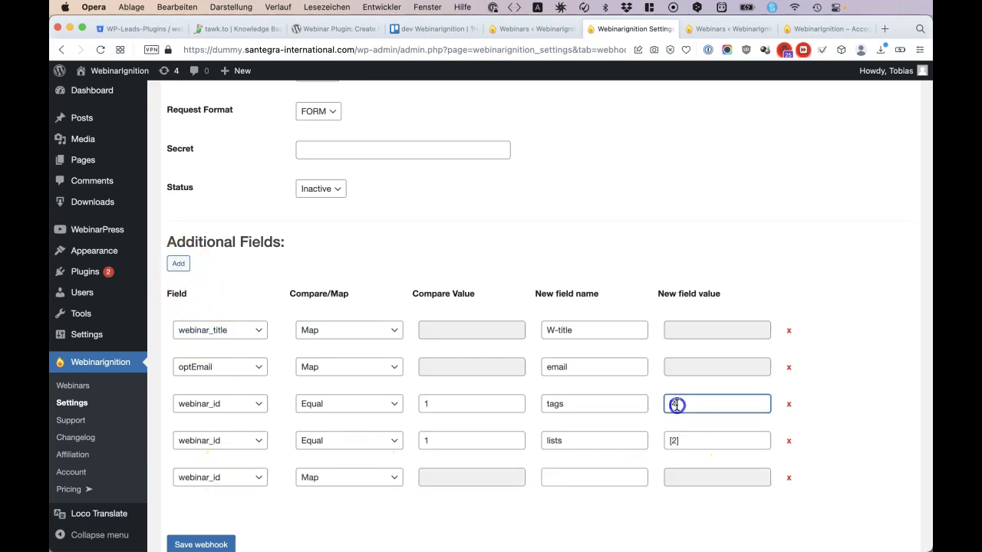
text(,3)
Step: Set the fifth row to compare optGDPR_ML using Equal with the compare value yes
scroll(438, 487, down, 3)
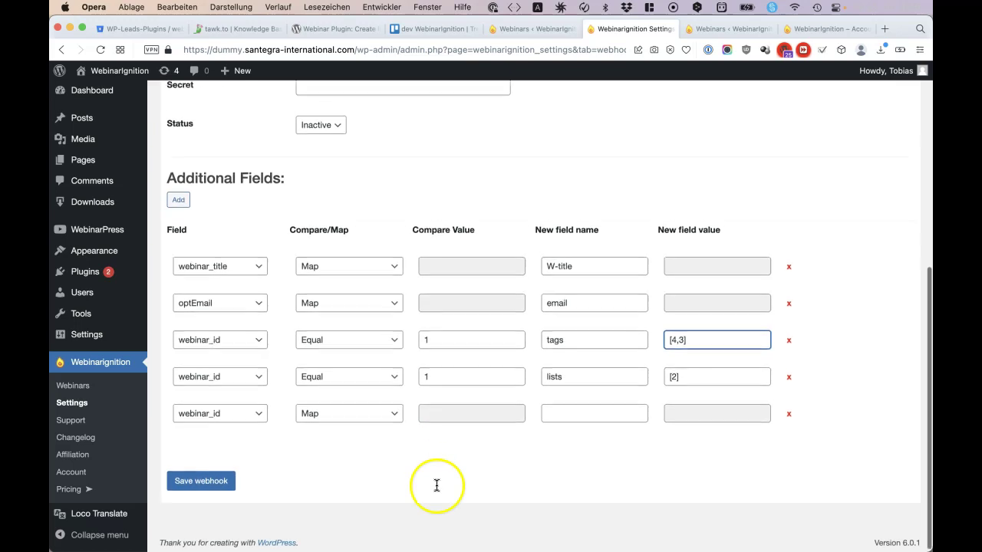
click(230, 412)
scroll(253, 454, down, 5)
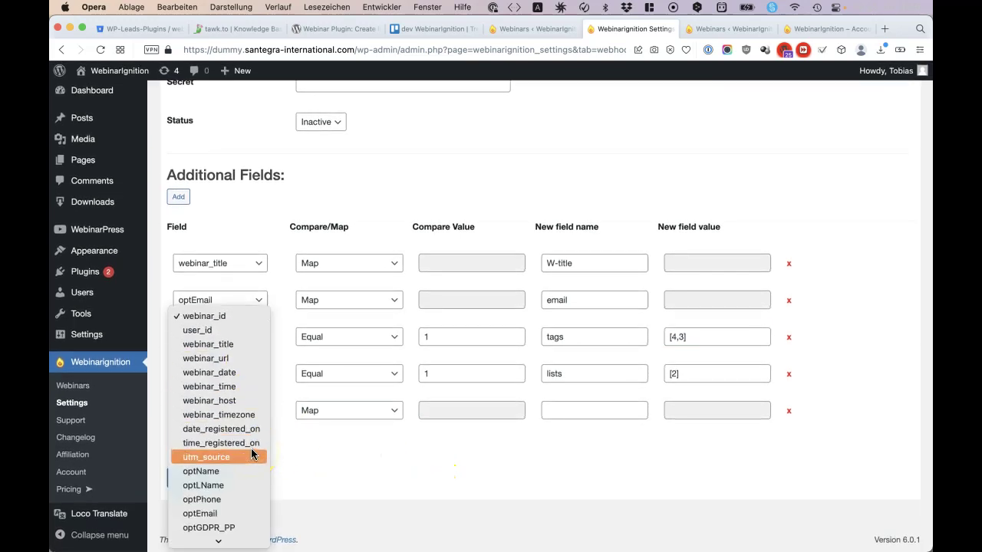
click(241, 396)
click(393, 421)
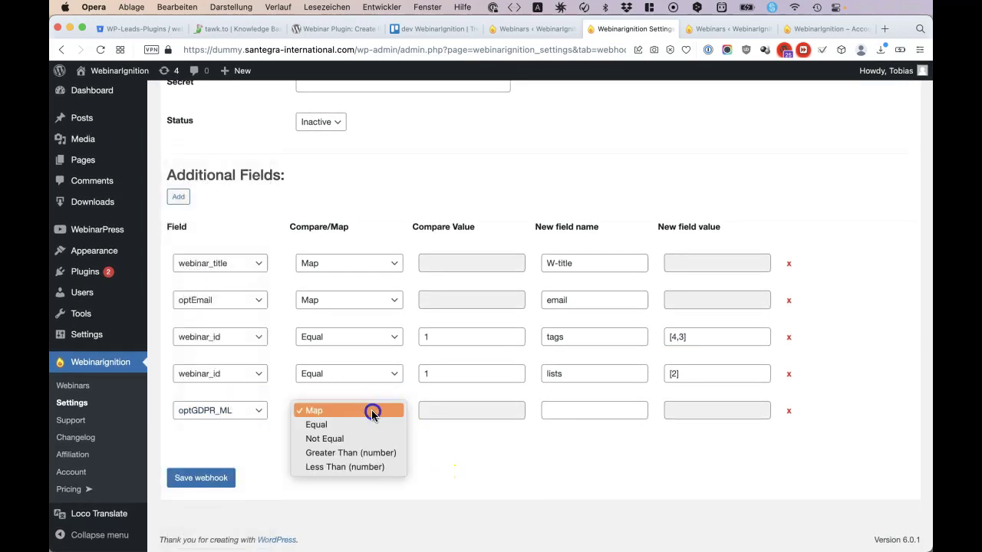
click(373, 427)
click(450, 411)
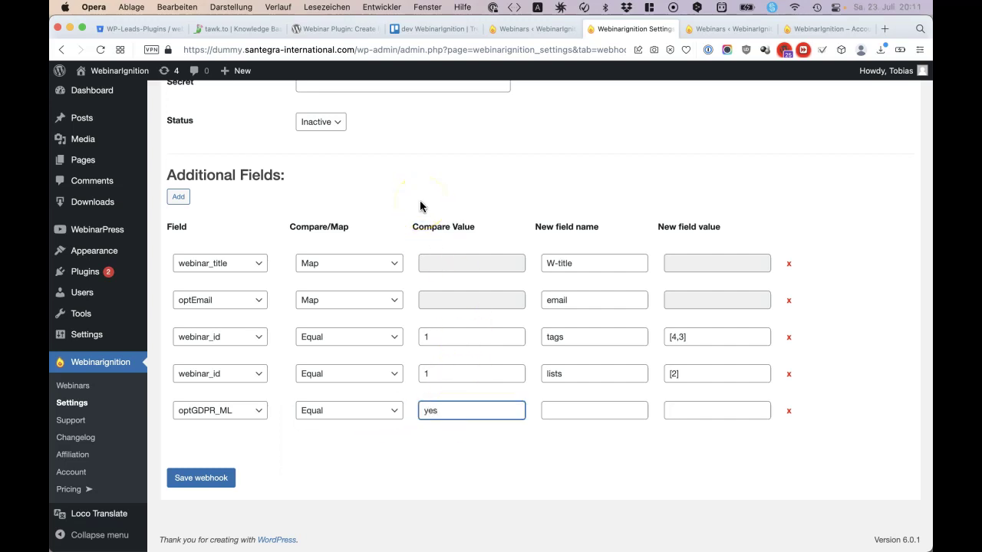
scroll(420, 206, up, 3)
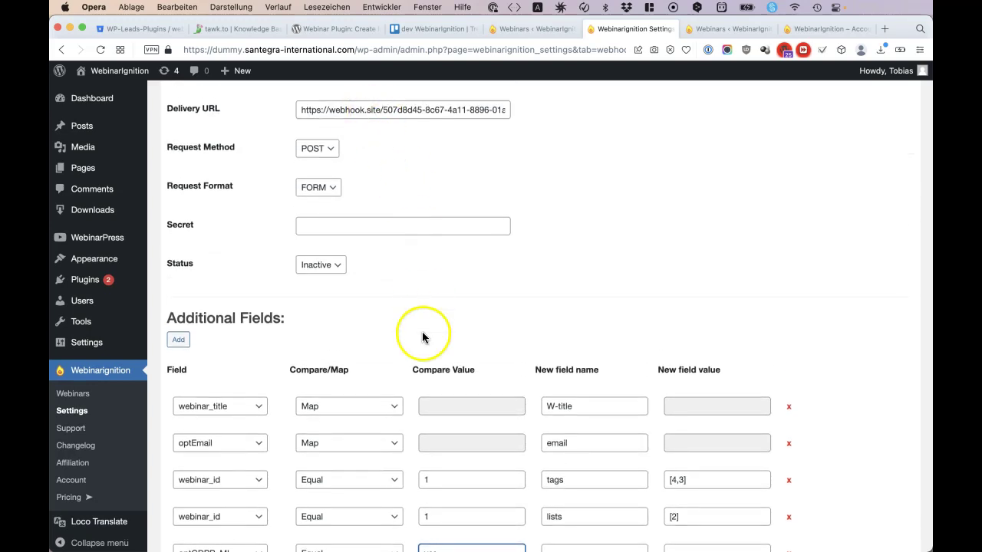
scroll(423, 338, down, 3)
Step: Name the optGDPR_ML row's new field tags and set its new field value to [1]
click(561, 413)
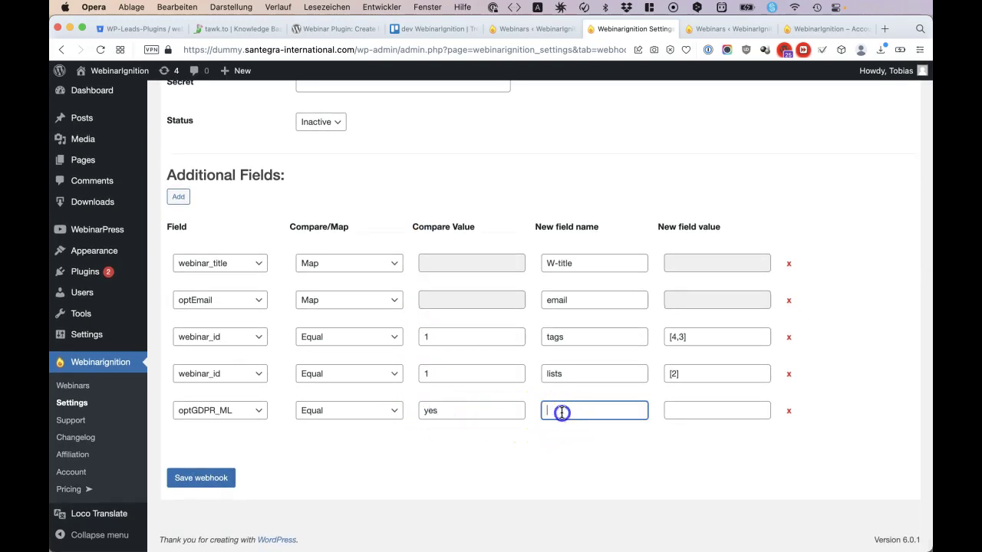
text(tags)
drag(682, 335, 682, 321)
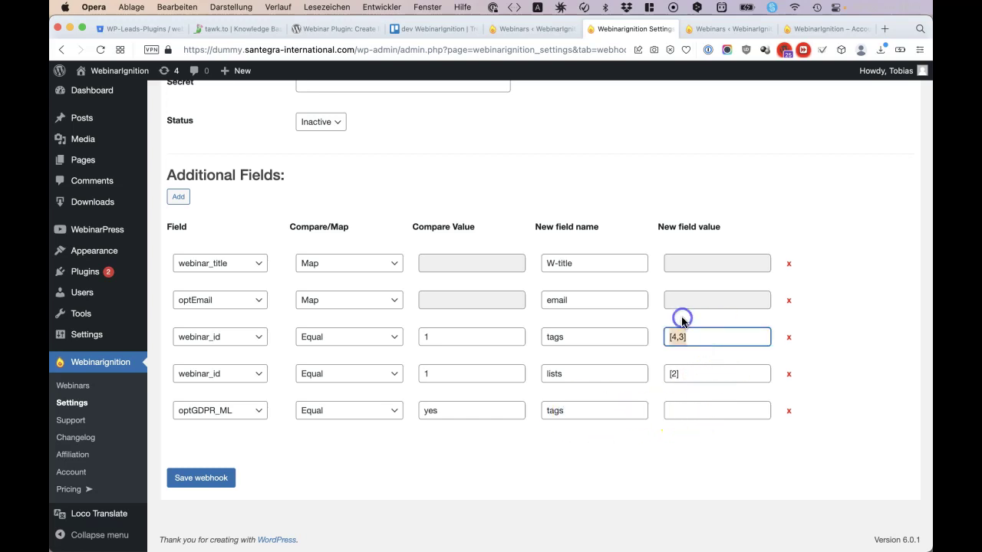
click(675, 410)
text([4,3])
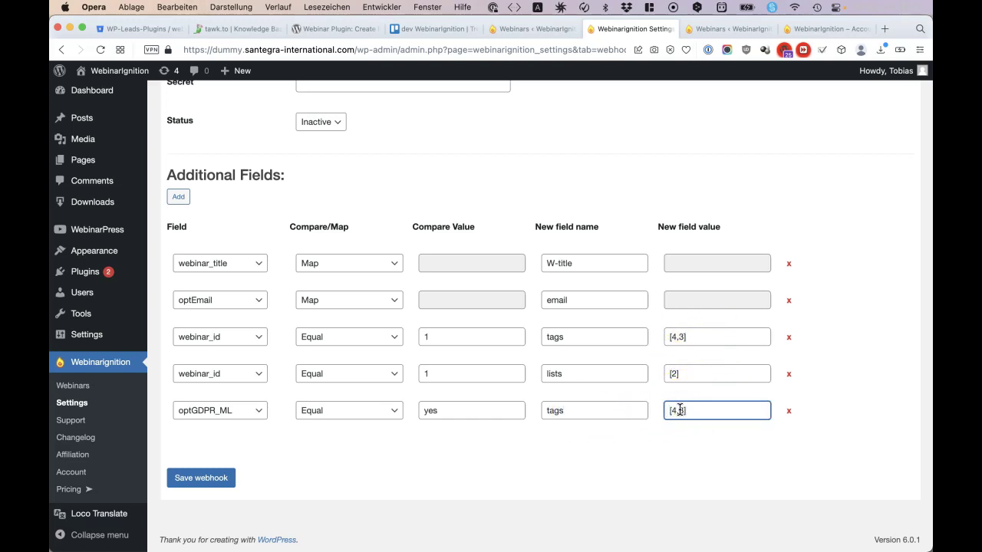
drag(682, 410, 675, 411)
text(1)
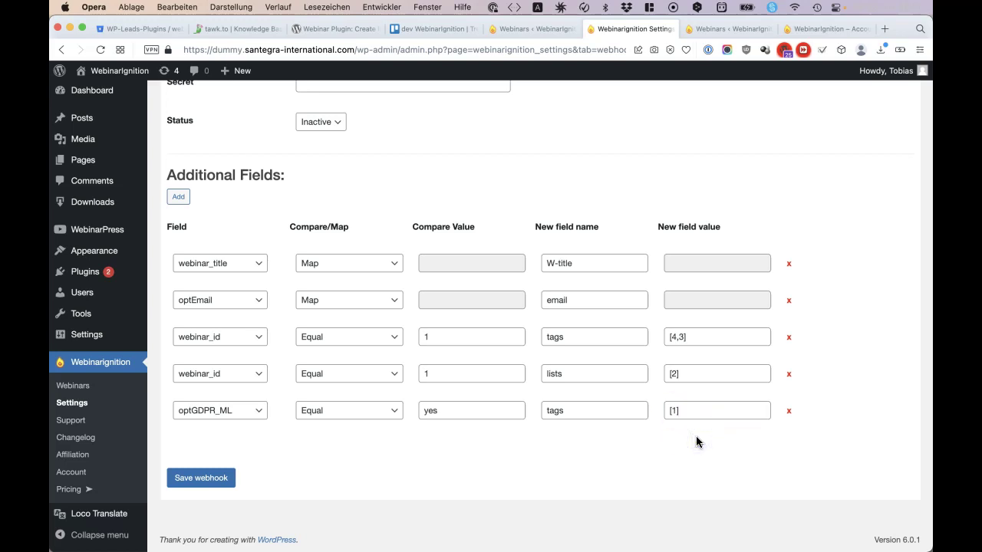
Step: Check the values of the two tags rows and save the webhook with its additional fields
click(682, 337)
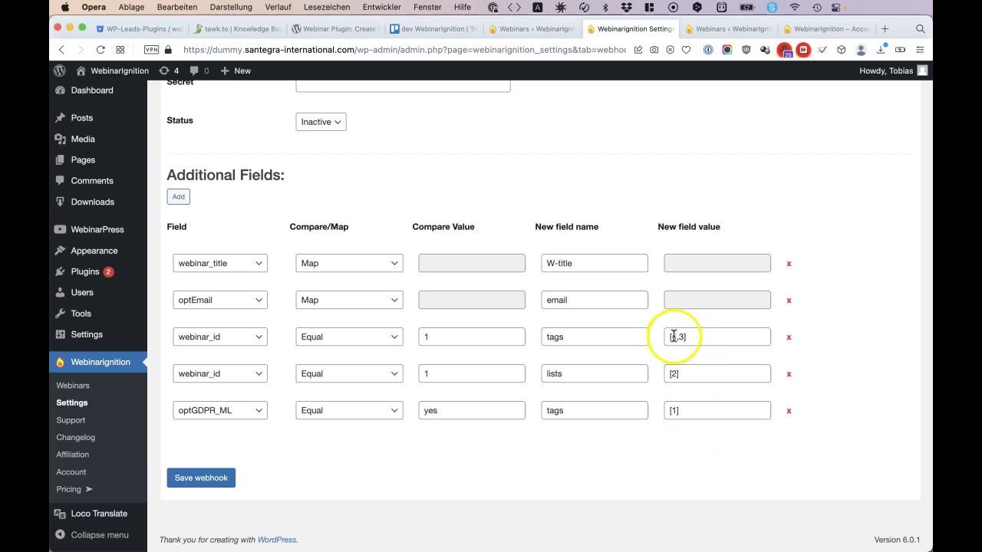
double_click(684, 410)
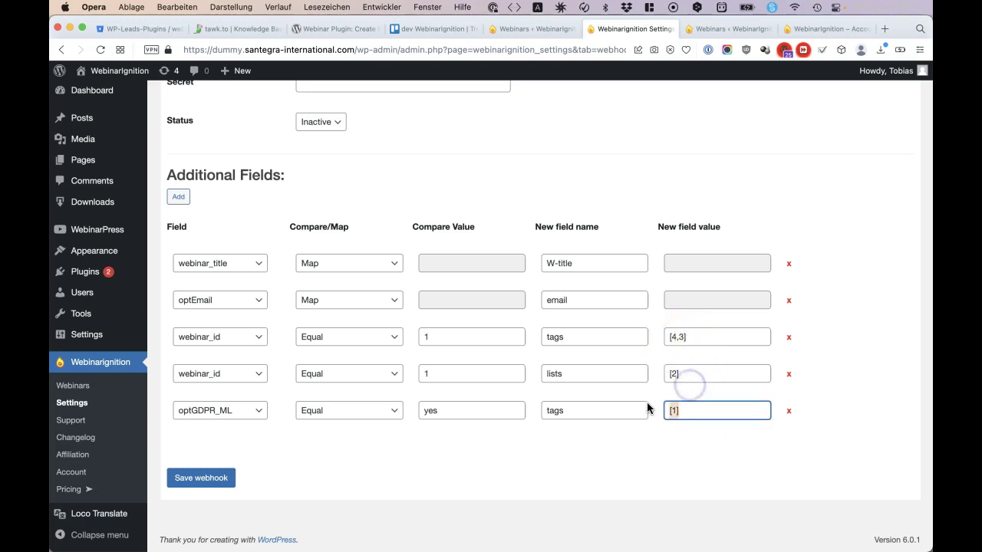
click(224, 480)
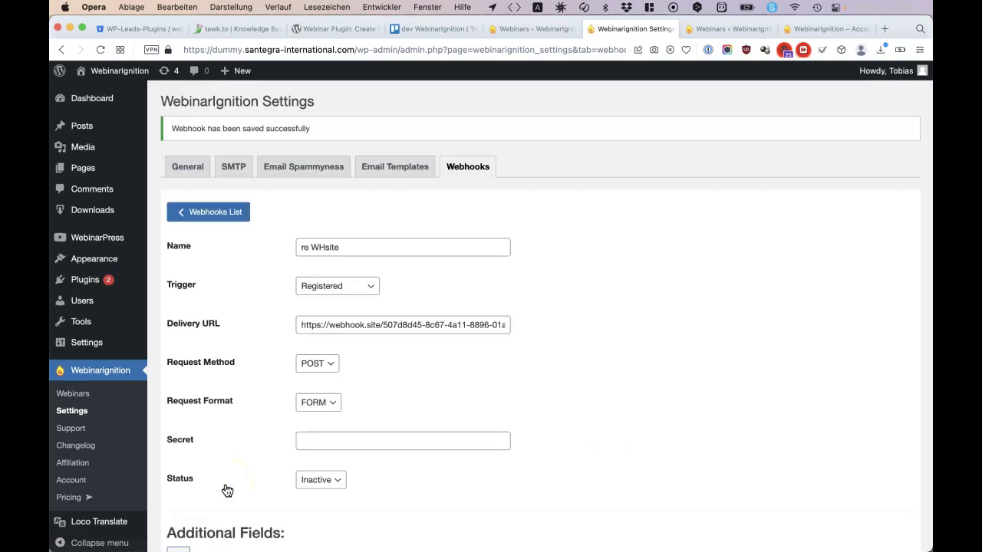
scroll(227, 491, down, 3)
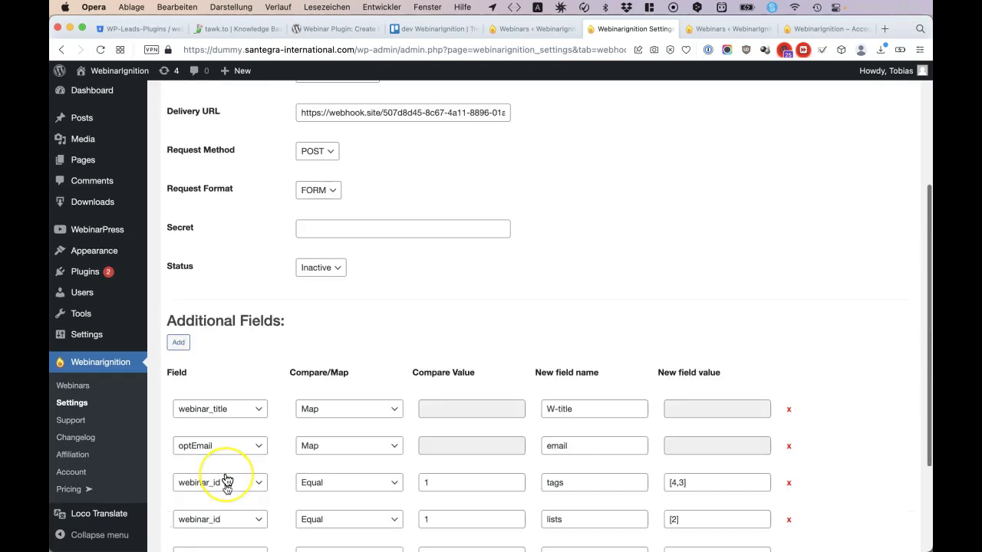
Step: Review the webhook's delivery URL, request method, request format and additional field rows
scroll(215, 430, up, 2)
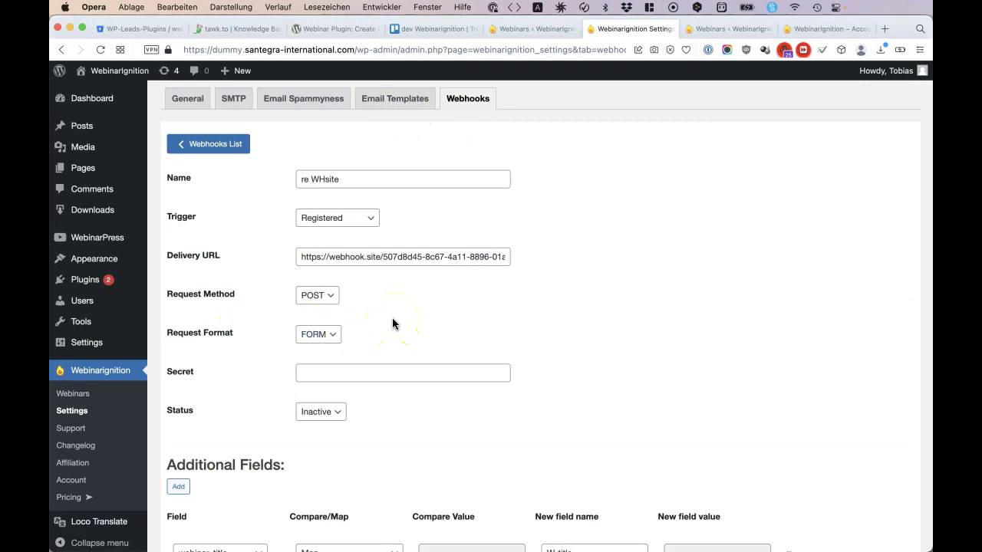
drag(172, 257, 504, 268)
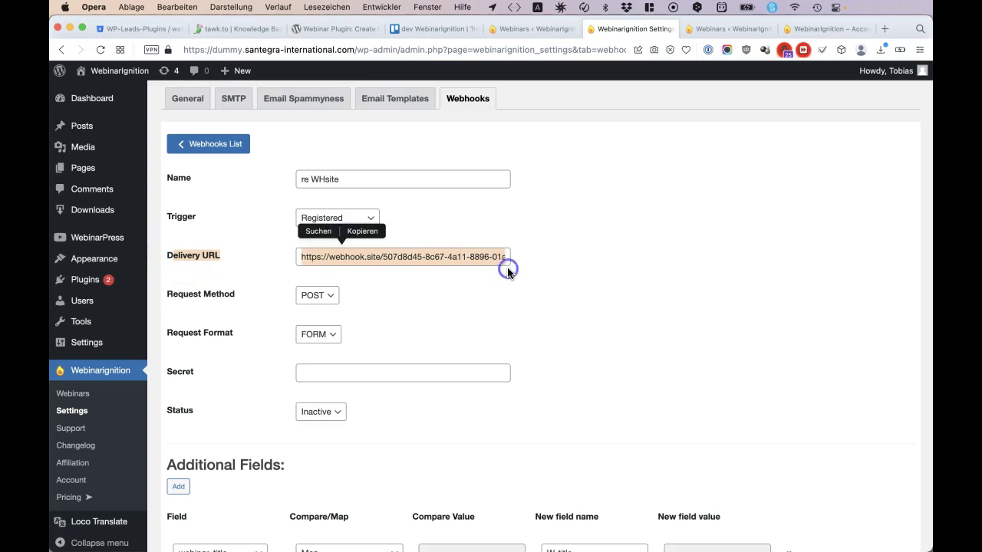
click(507, 270)
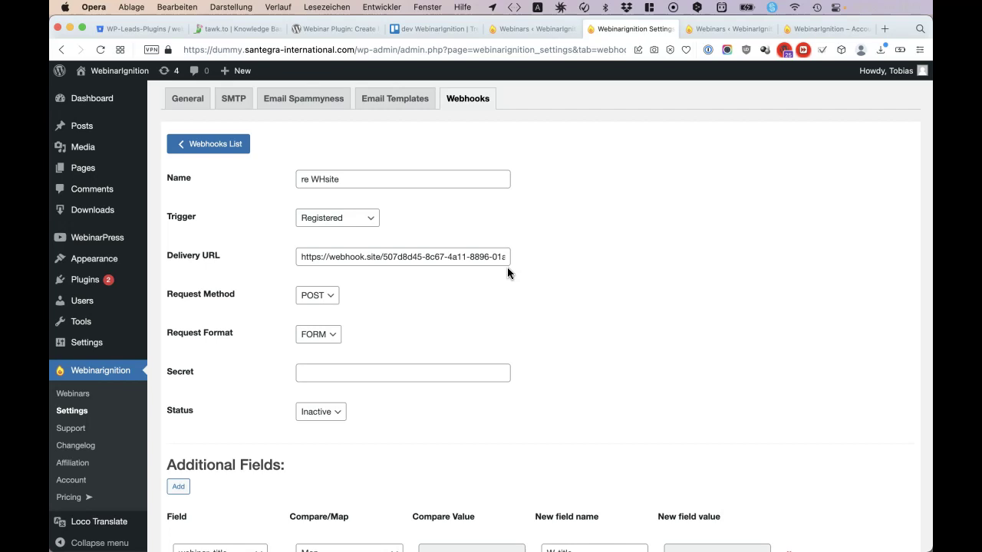
drag(275, 293, 344, 343)
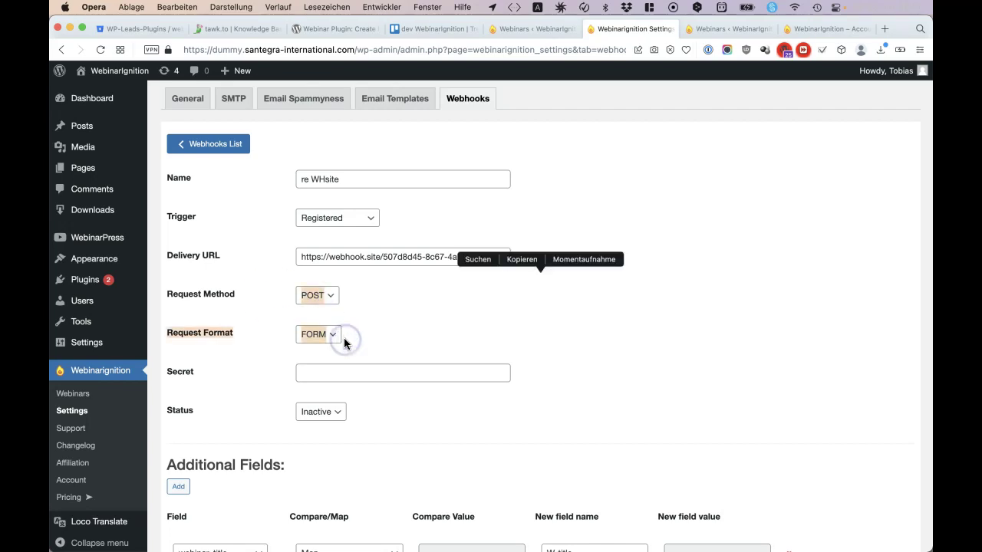
click(344, 343)
scroll(375, 342, down, 5)
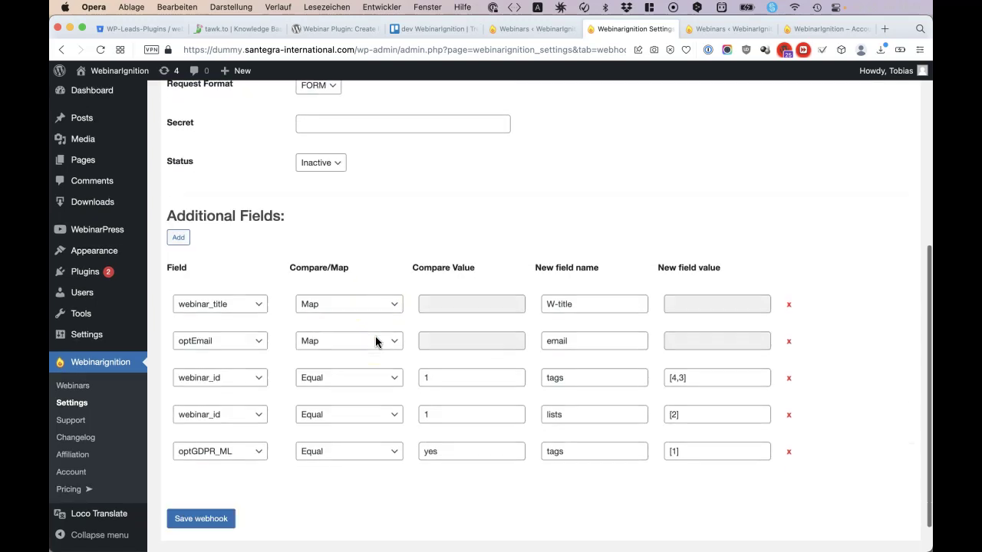
mouse_move(300, 179)
mouse_down()
mouse_move(311, 142)
mouse_move(318, 179)
mouse_up()
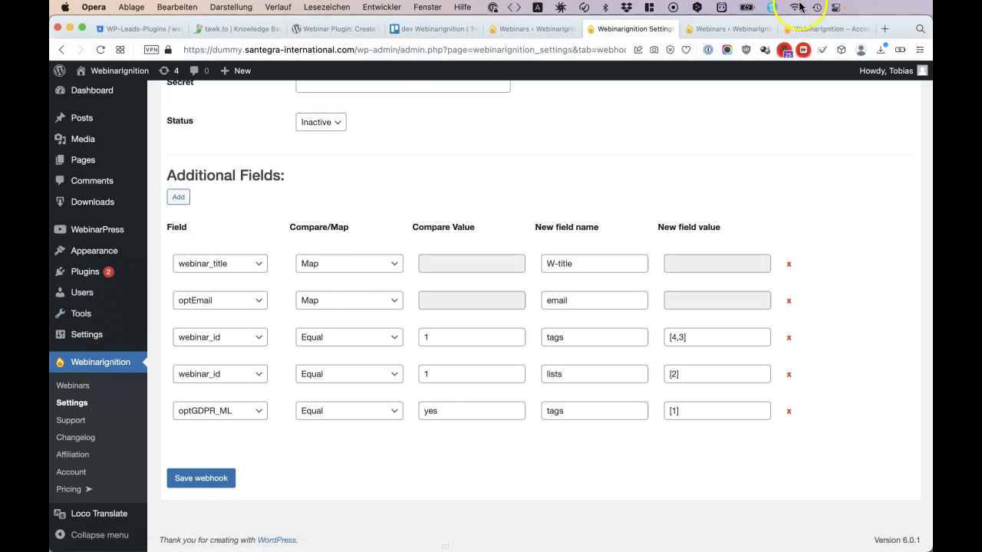
Step: Switch to the evergreen webinar's dashboard and open the registrant management in its live console
click(743, 35)
scroll(510, 217, up, 20)
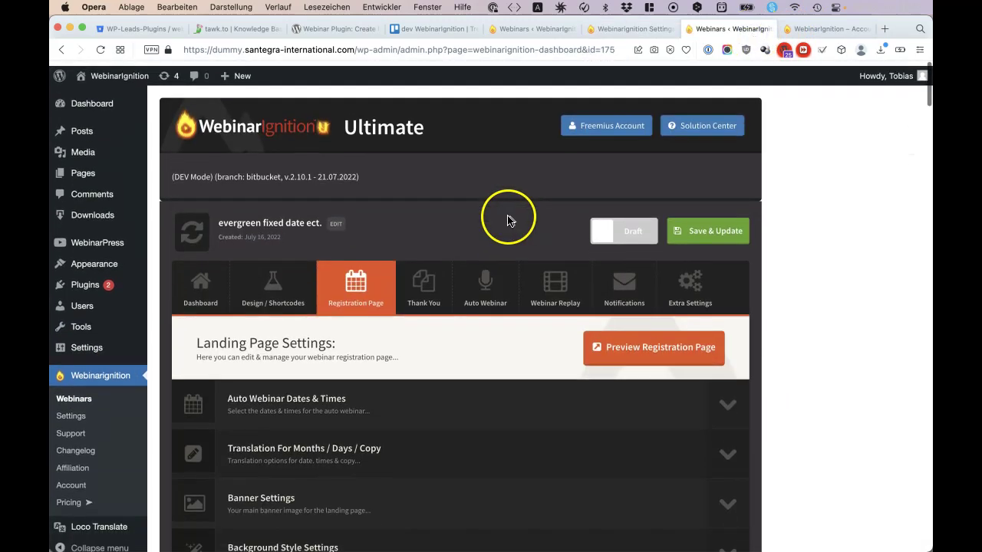
click(211, 287)
click(653, 344)
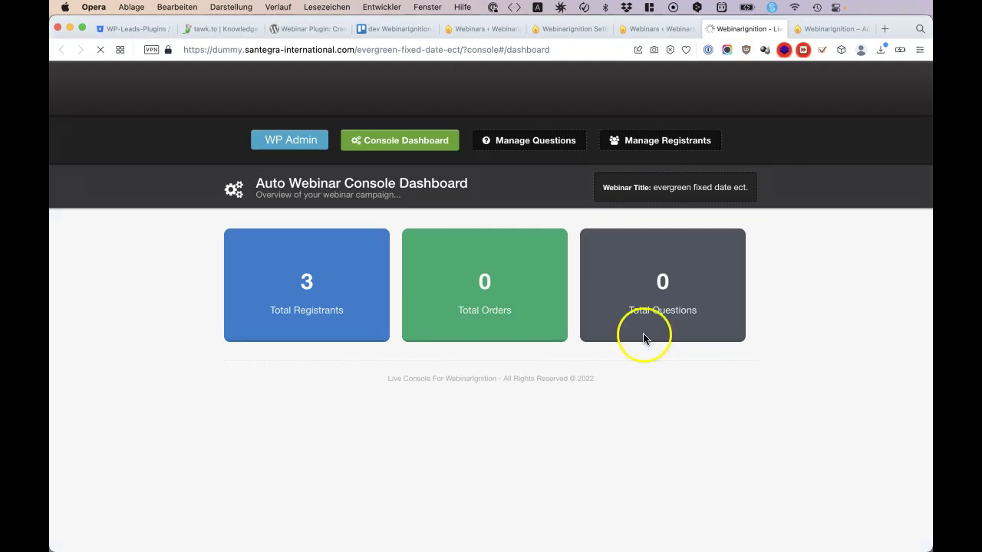
click(651, 140)
click(543, 323)
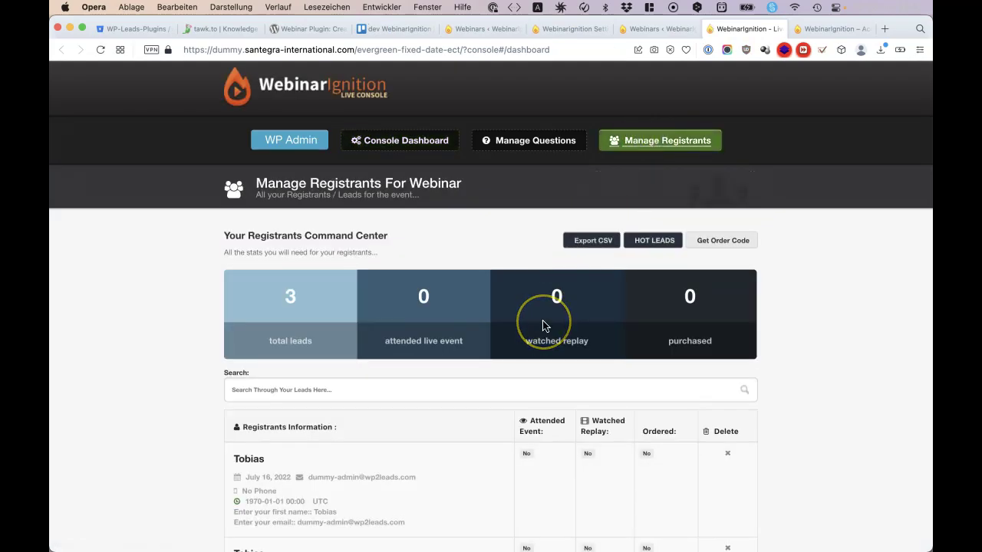
Step: Examine the details of the first registrant in the registrants list
scroll(542, 322, down, 5)
scroll(542, 326, up, 1)
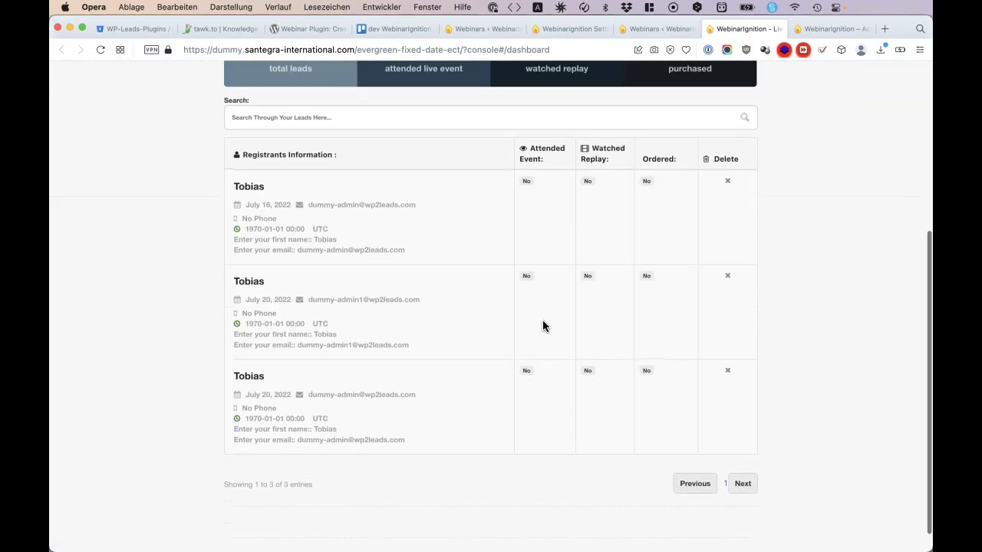
drag(228, 176, 396, 258)
click(398, 262)
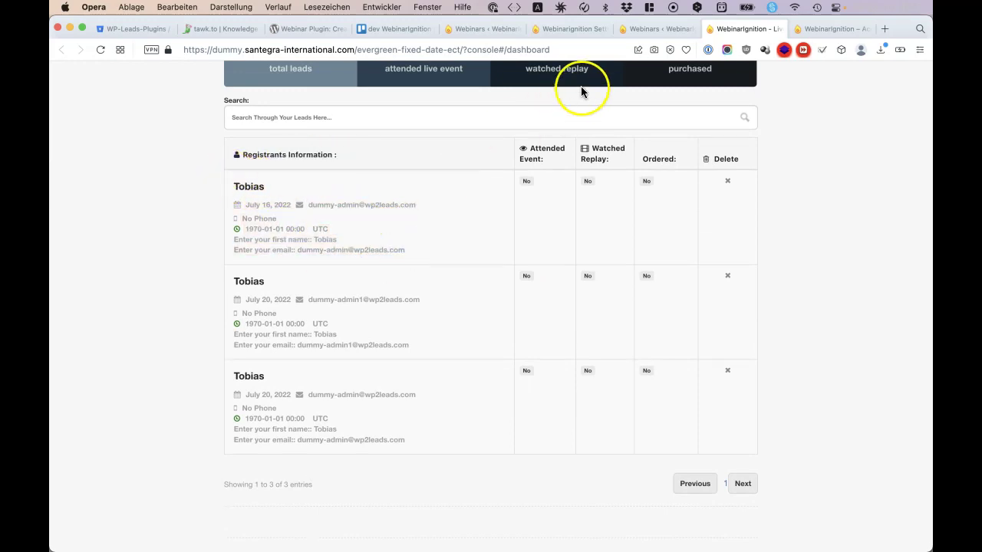
Step: Return to the webhook settings and check the webhook's name, trigger and delivery URL
click(660, 34)
click(573, 29)
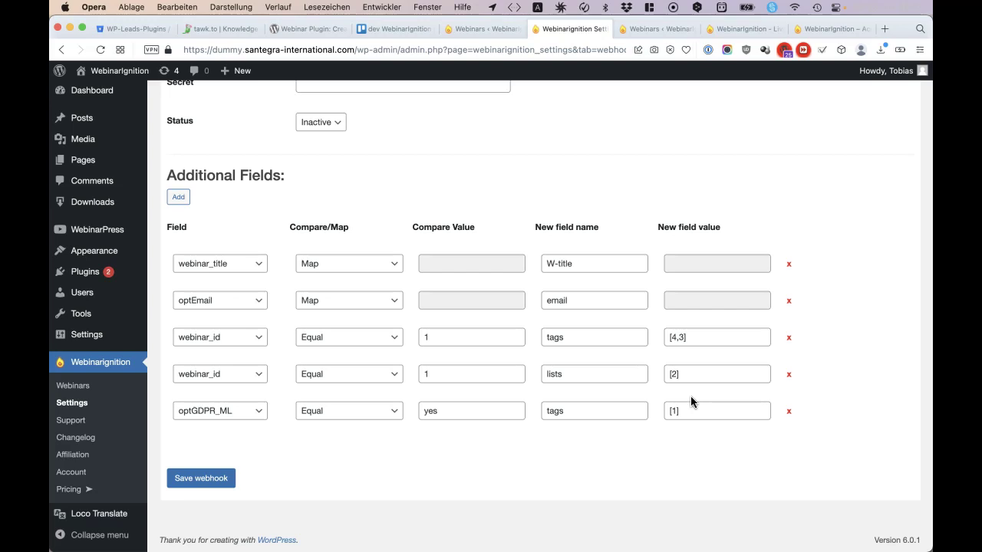
mouse_move(125, 235)
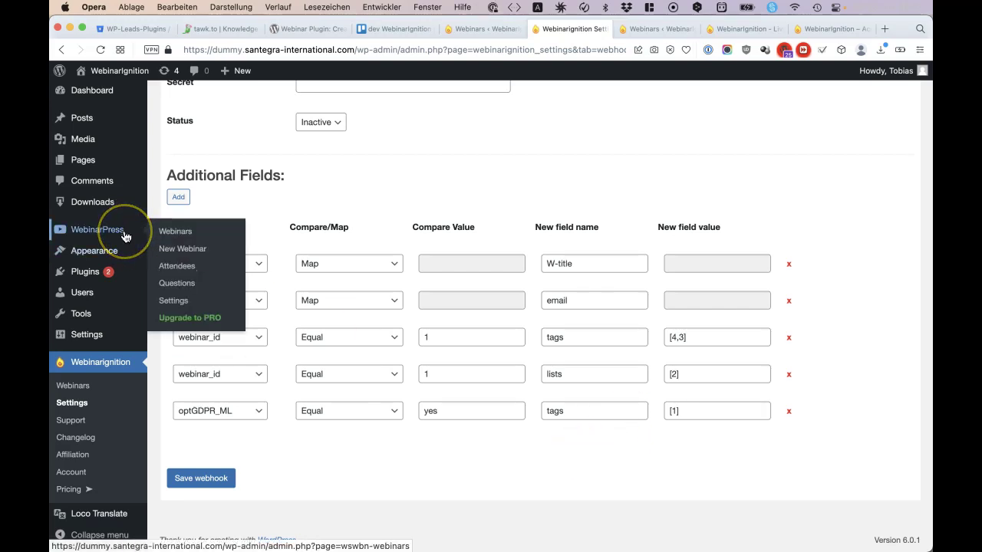
scroll(422, 206, up, 5)
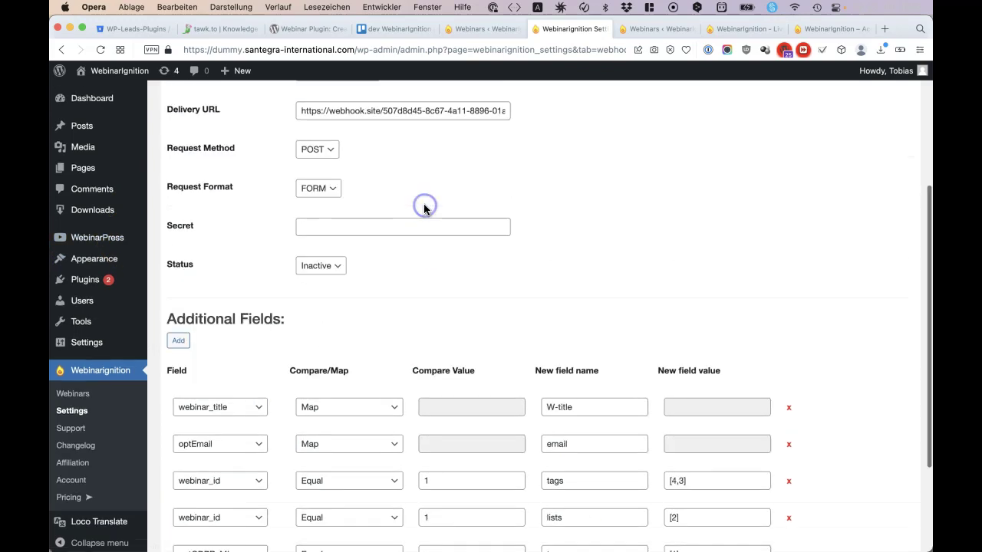
click(340, 211)
click(164, 215)
click(430, 215)
triple_click(480, 222)
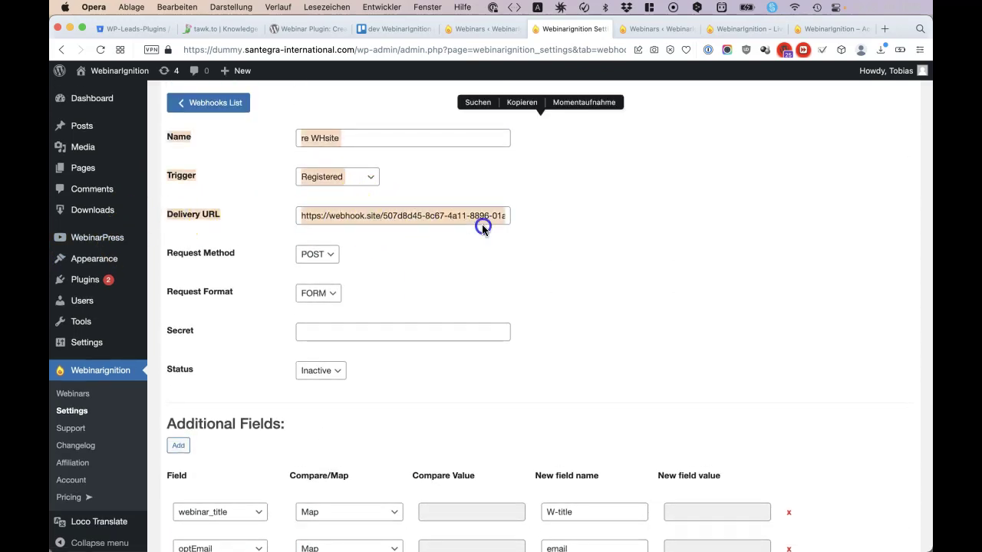
click(482, 224)
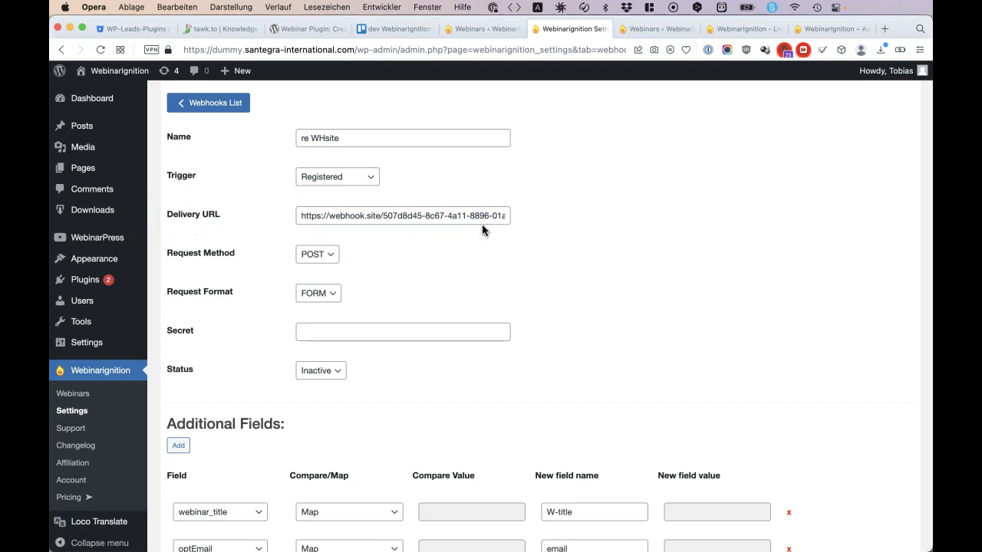
Step: Look through the webhook's trigger options and keep Registered
click(357, 177)
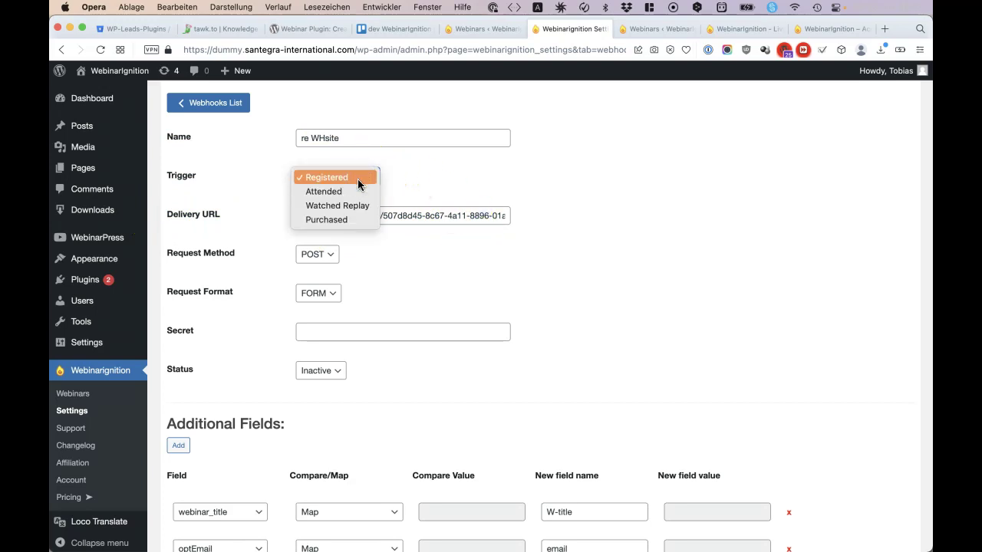
click(357, 205)
click(499, 295)
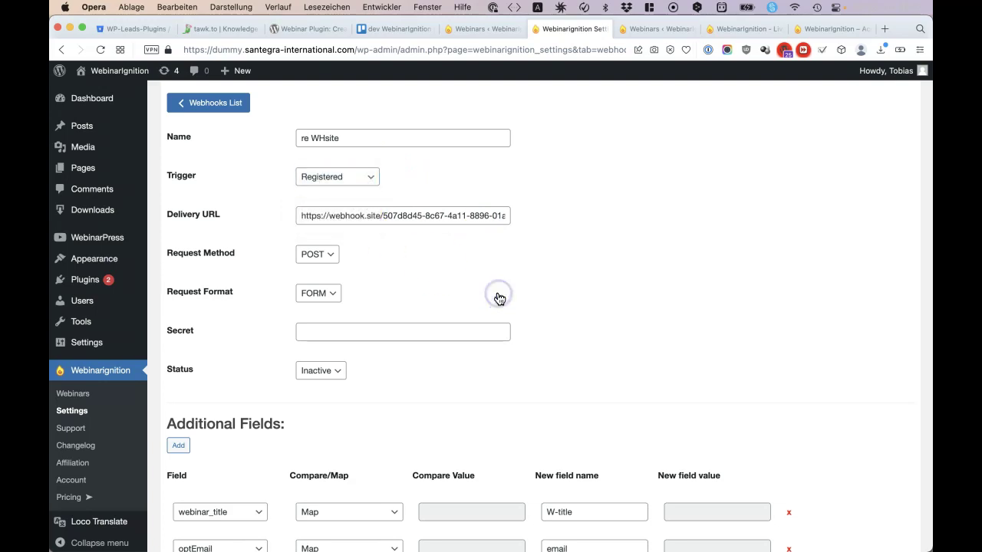
Step: Save the re WHsite webhook and go back to the webhooks list
scroll(499, 298, down, 5)
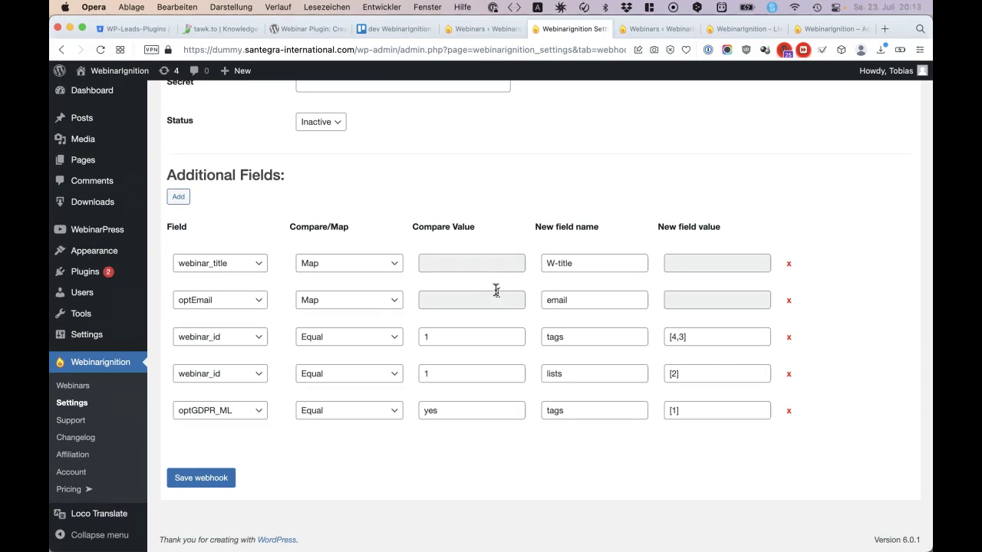
click(496, 293)
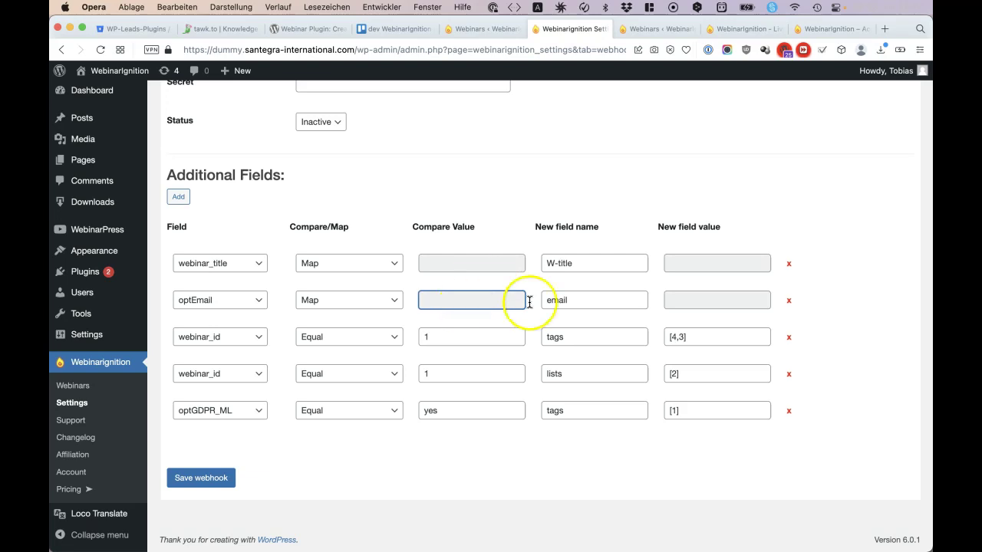
click(216, 478)
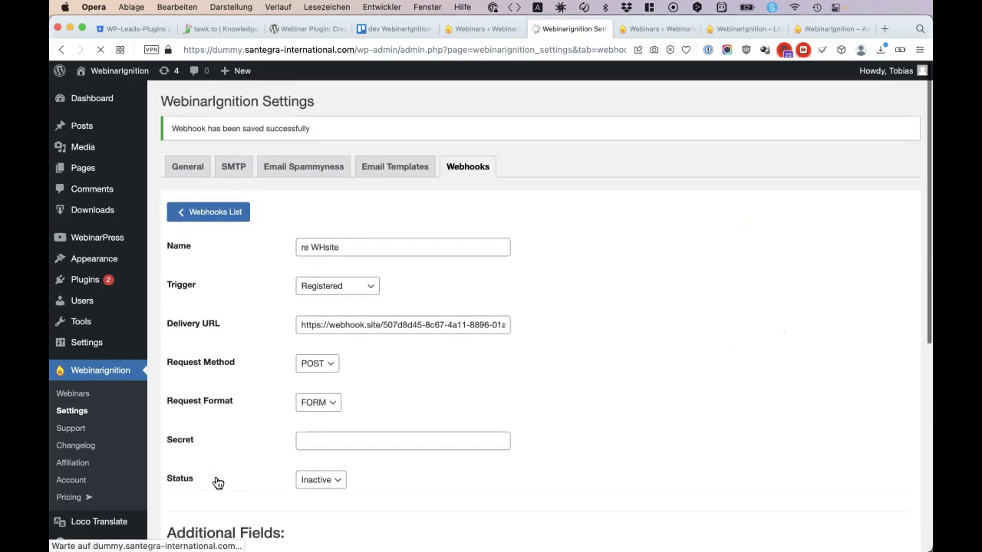
click(217, 217)
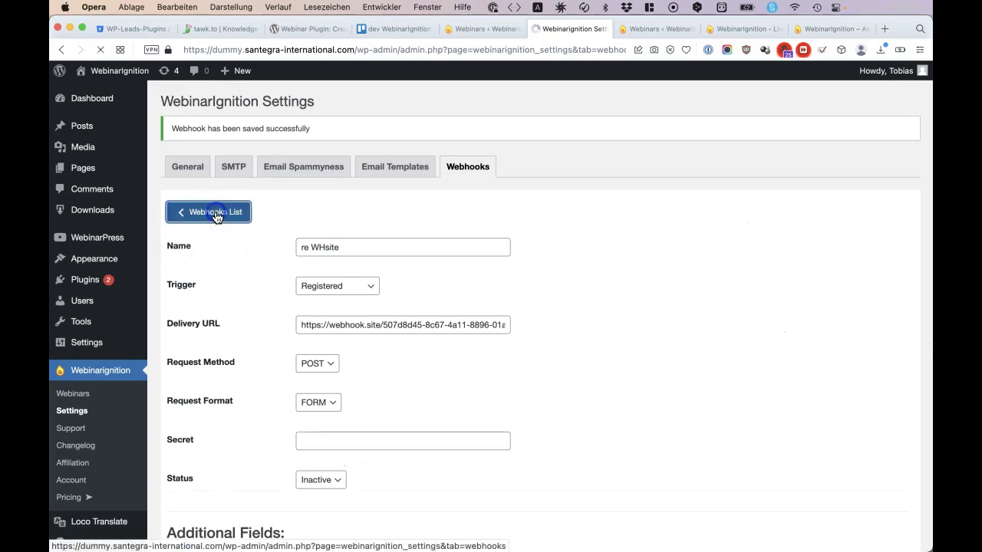
click(204, 438)
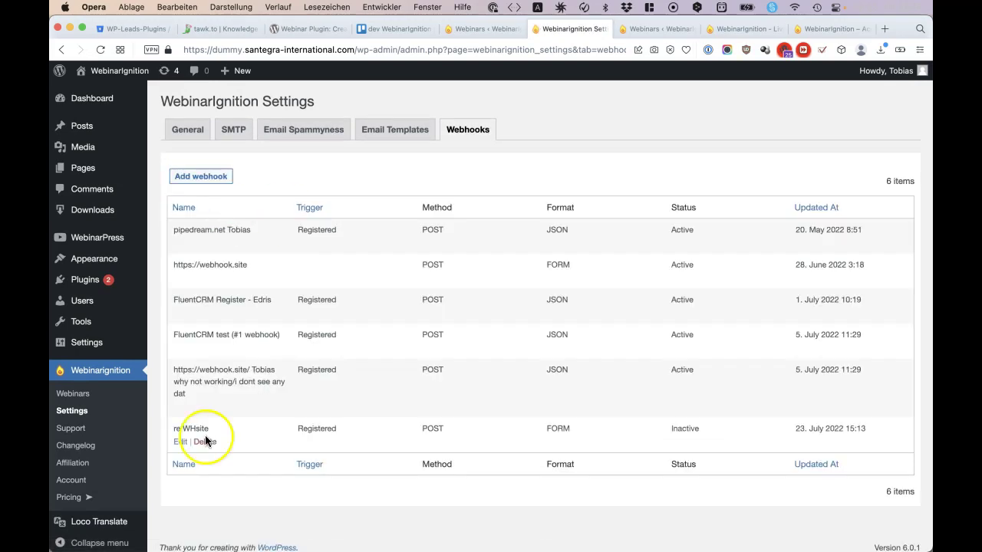
Step: Open the pipedream.net webhook for editing and add an additional field row
mouse_move(76, 521)
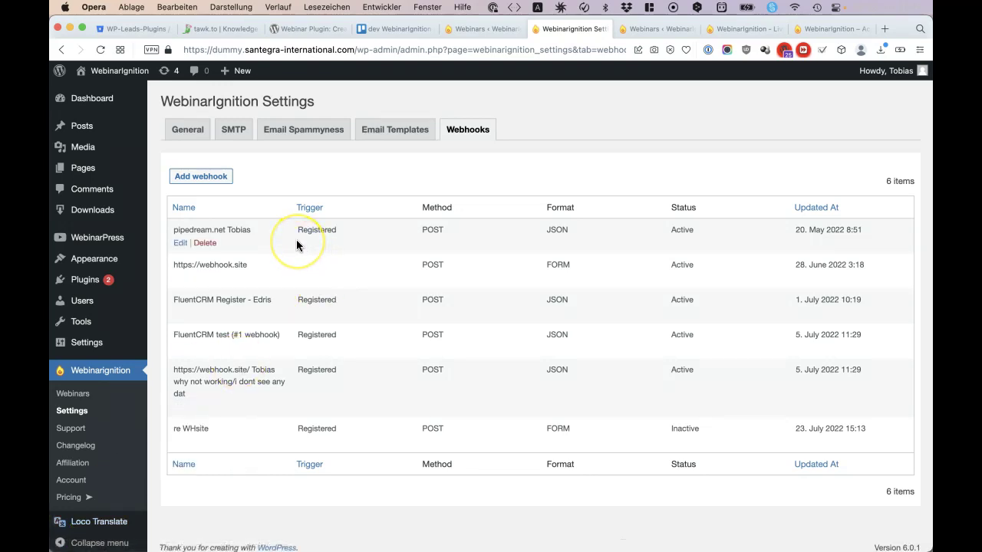
click(180, 244)
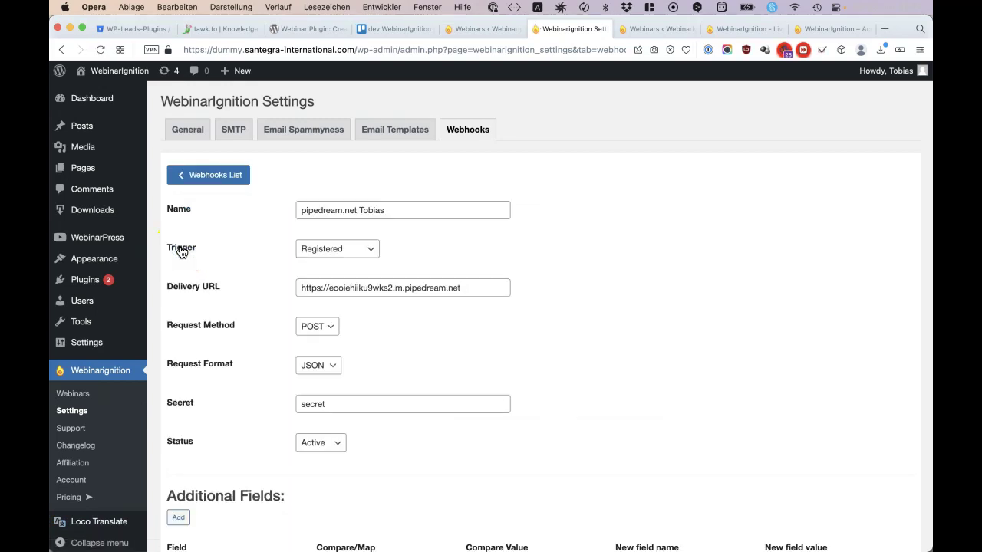
scroll(274, 346, down, 5)
click(178, 281)
Step: Look through the fields available for the new row, including the optCustom fields, and keep webinar_id
click(218, 347)
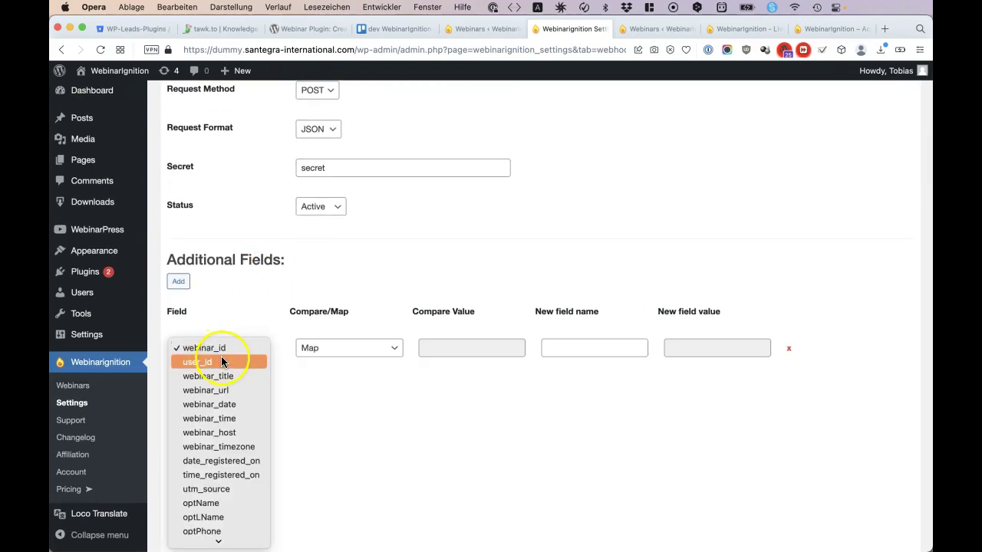
scroll(234, 414, down, 3)
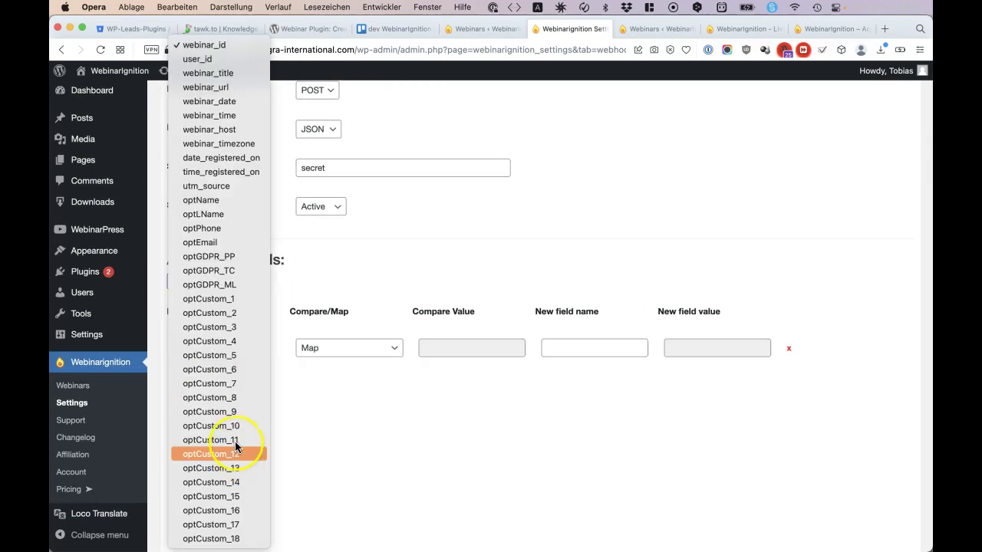
click(240, 90)
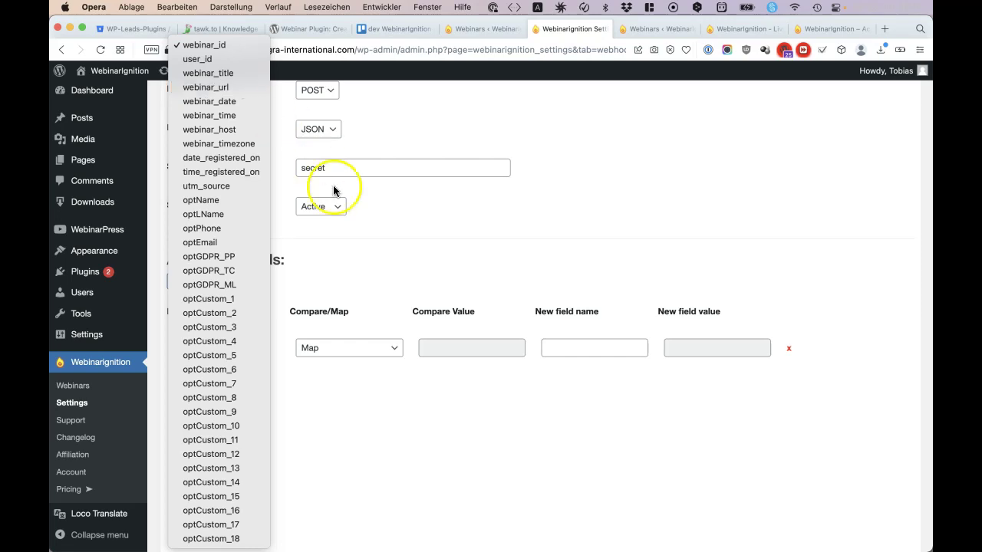
click(351, 212)
click(357, 184)
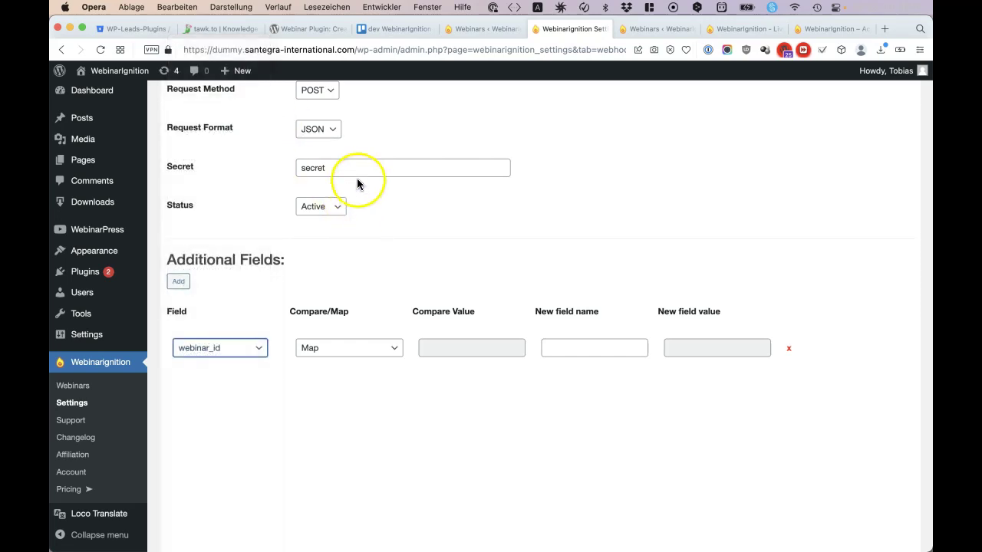
mouse_move(80, 525)
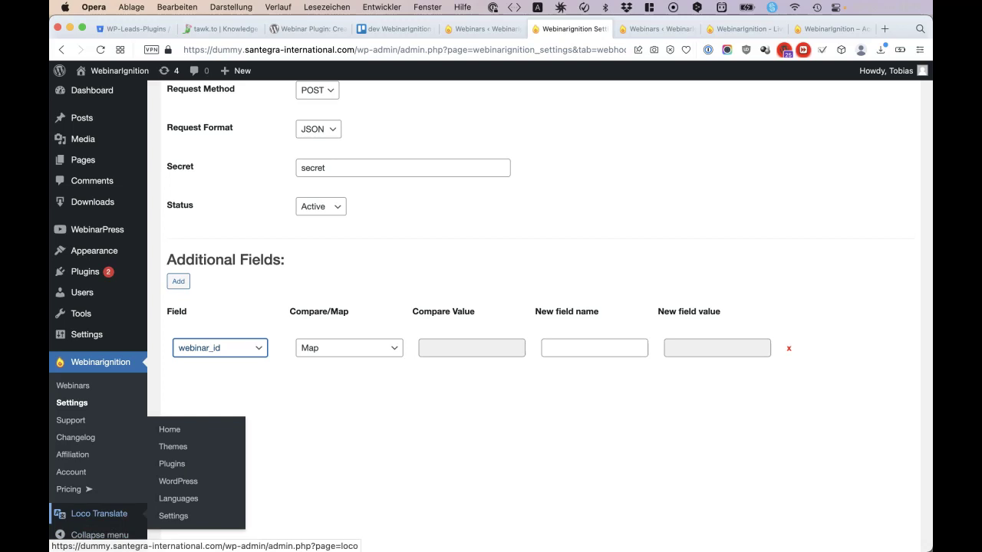